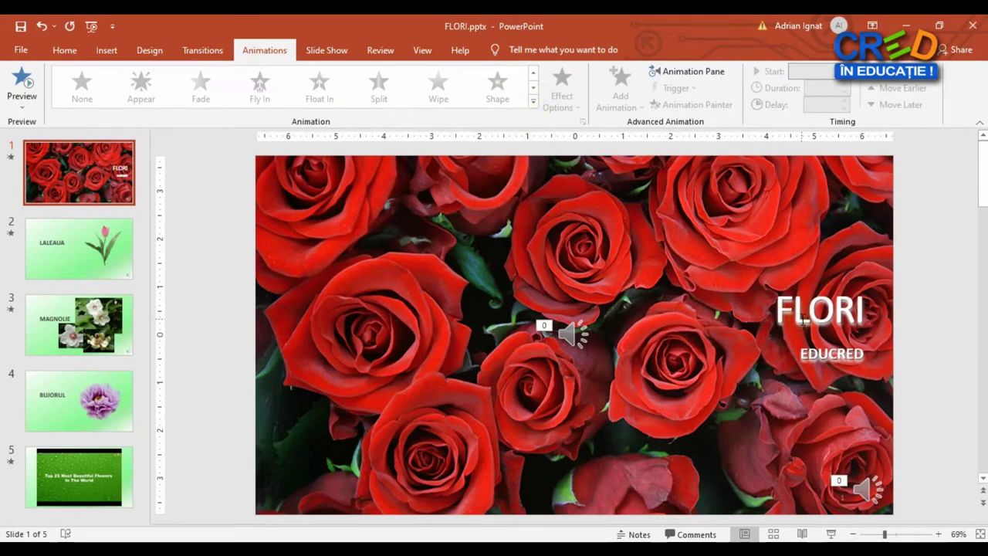
- Browse the animation effects for the FLORI title and the tulip picture without applying any
click(795, 309)
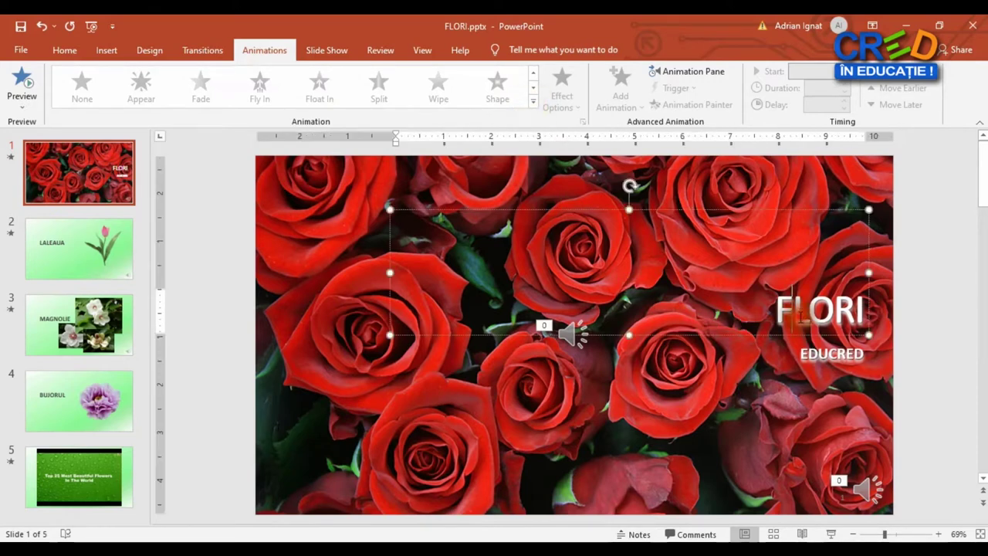
click(757, 209)
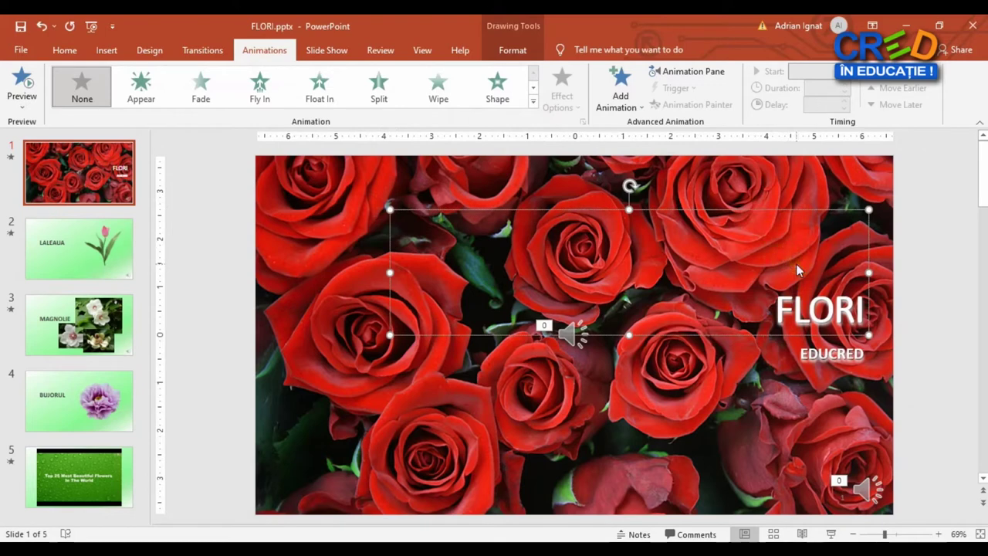
click(533, 101)
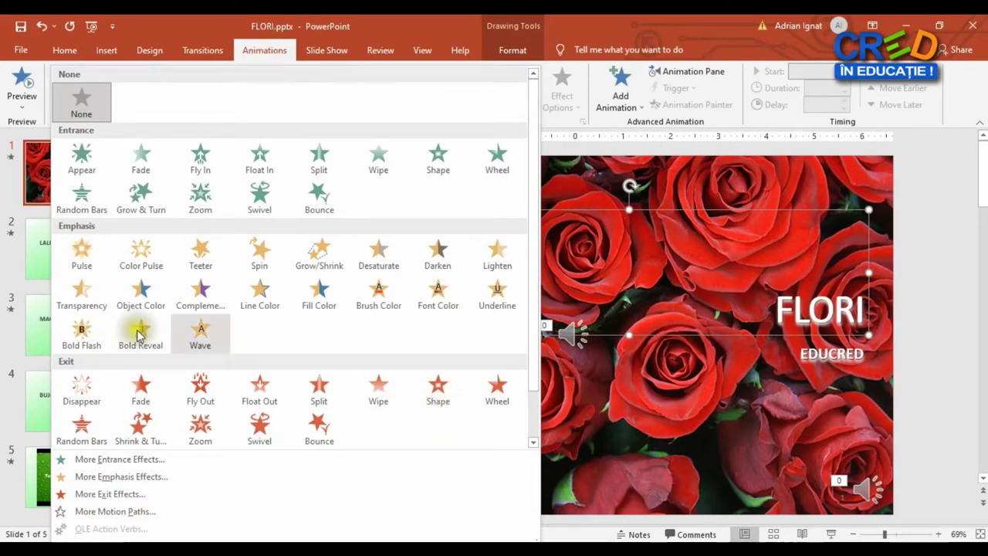
click(3, 255)
click(89, 263)
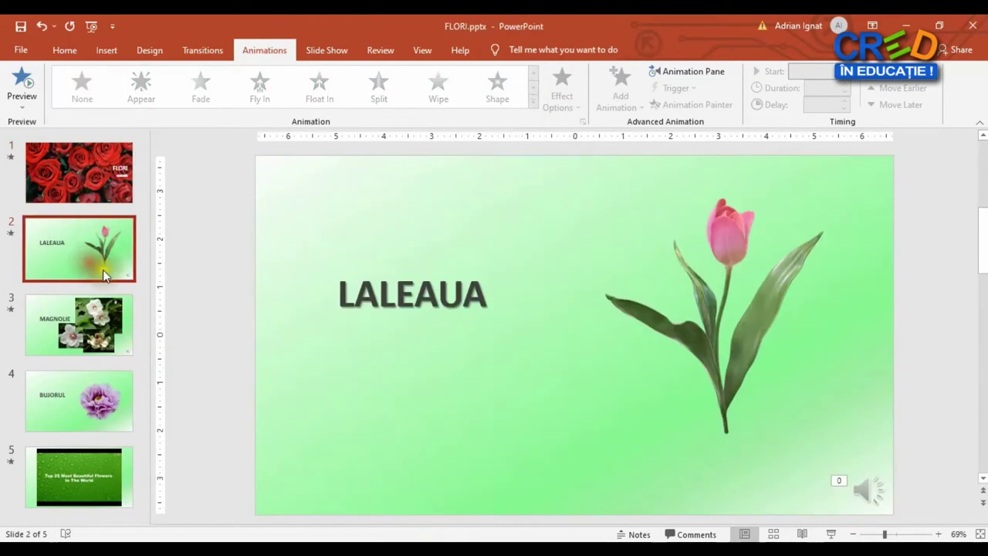
click(731, 245)
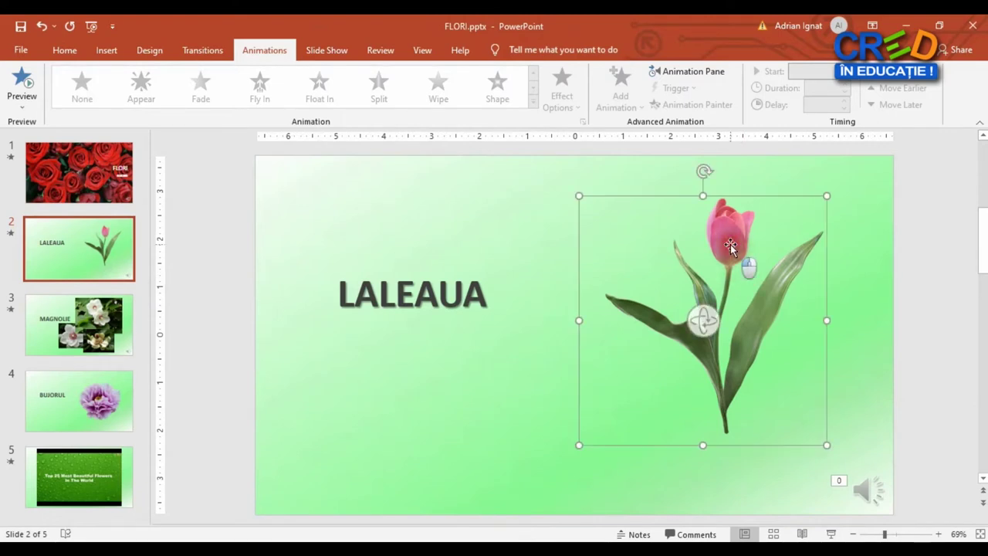
click(533, 105)
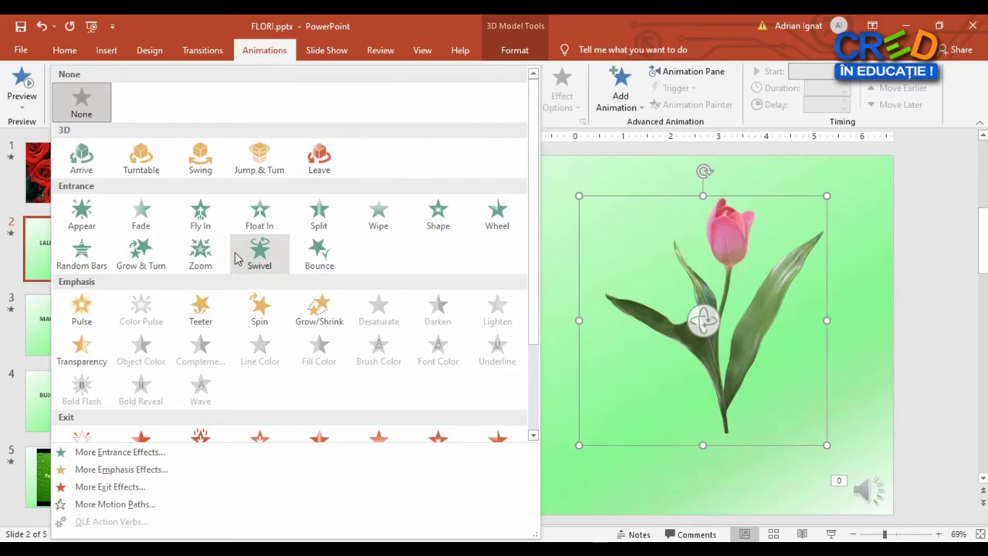
click(578, 165)
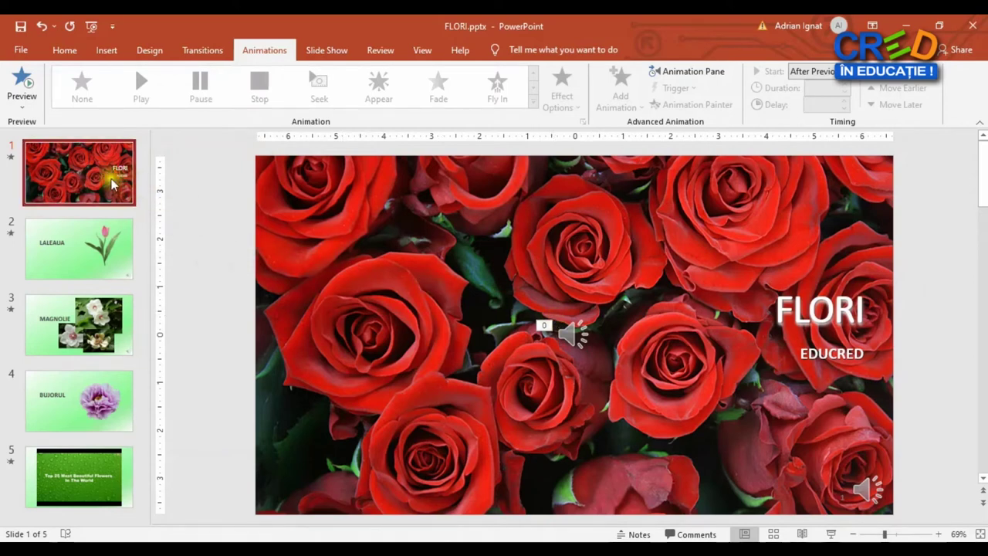
- Give the FLORI title box a Float In entrance, then select the EDUCRED subtitle
click(799, 313)
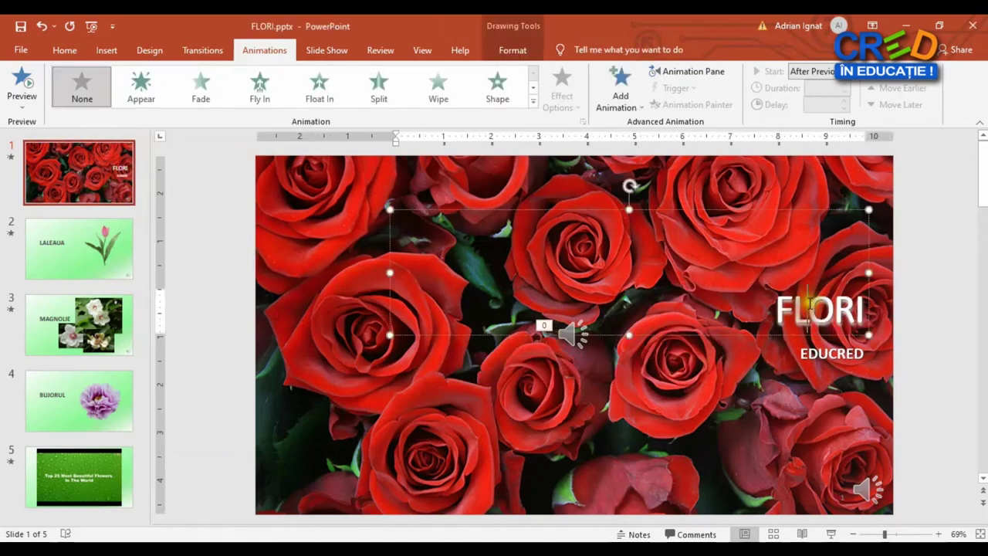
click(822, 211)
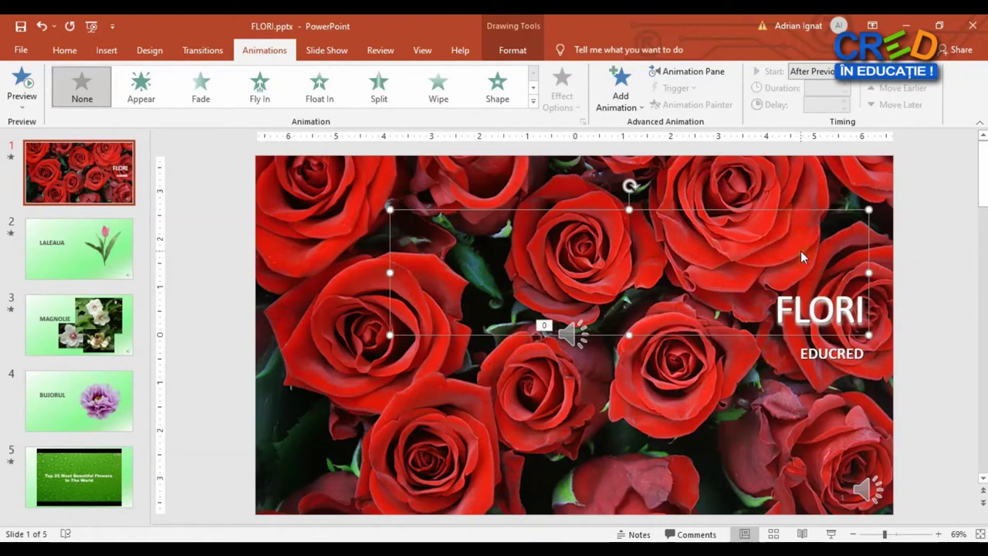
click(547, 111)
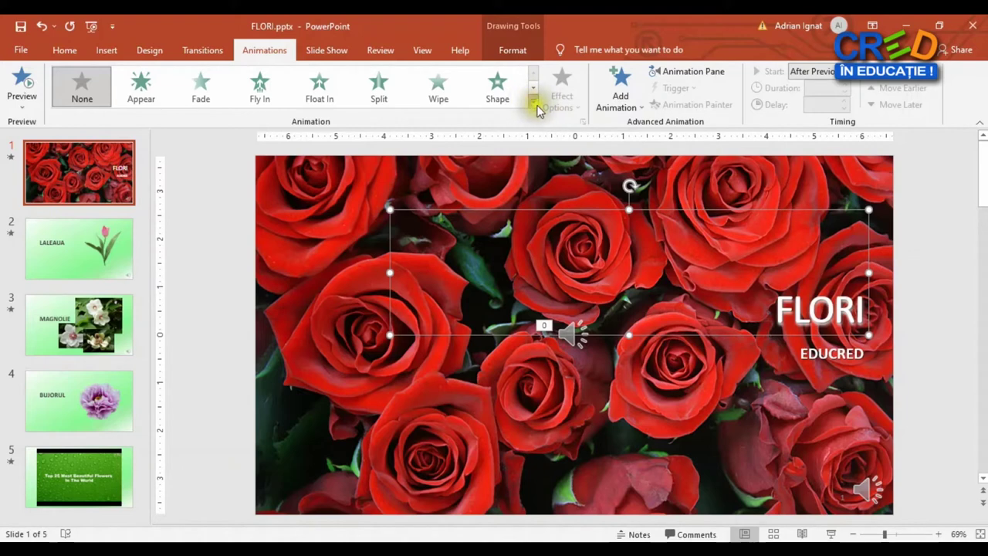
click(533, 103)
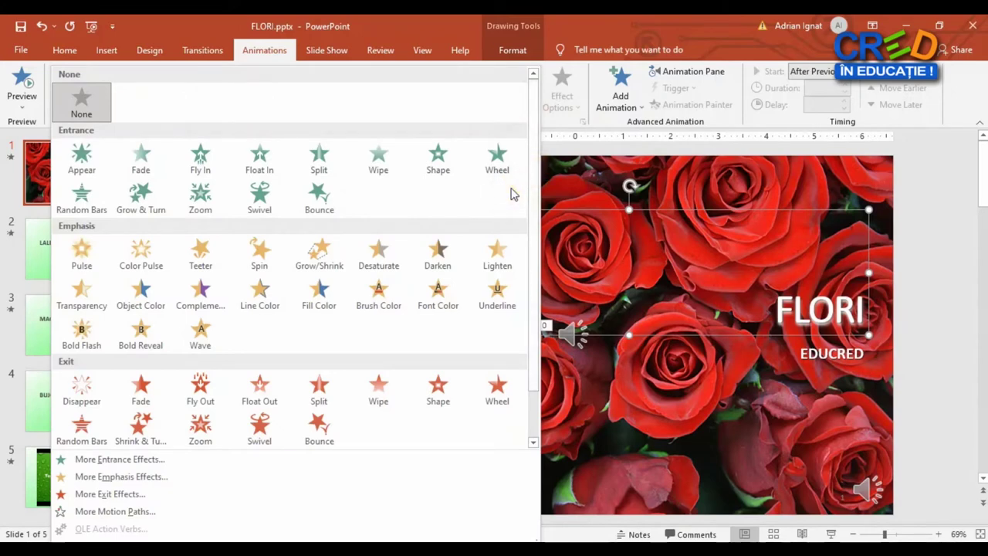
click(267, 164)
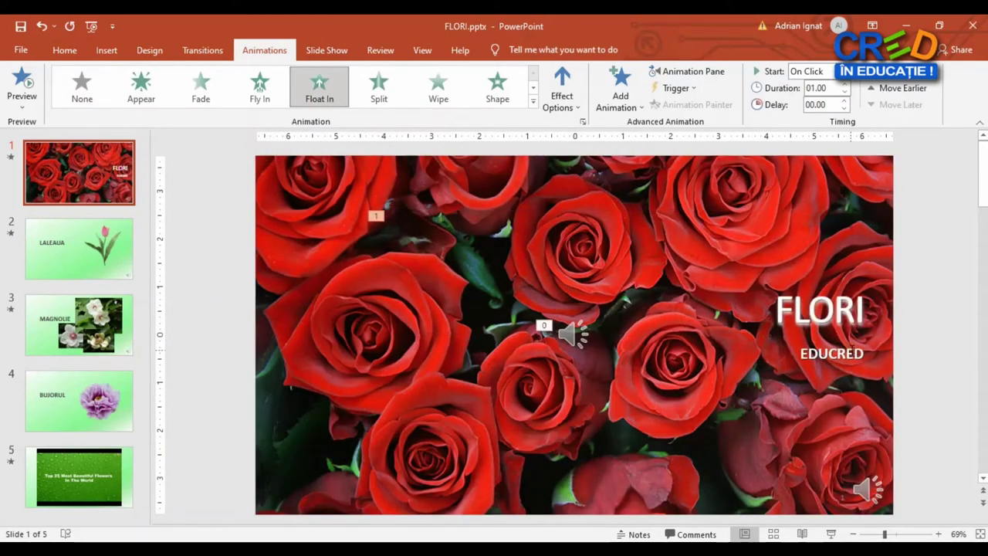
click(898, 354)
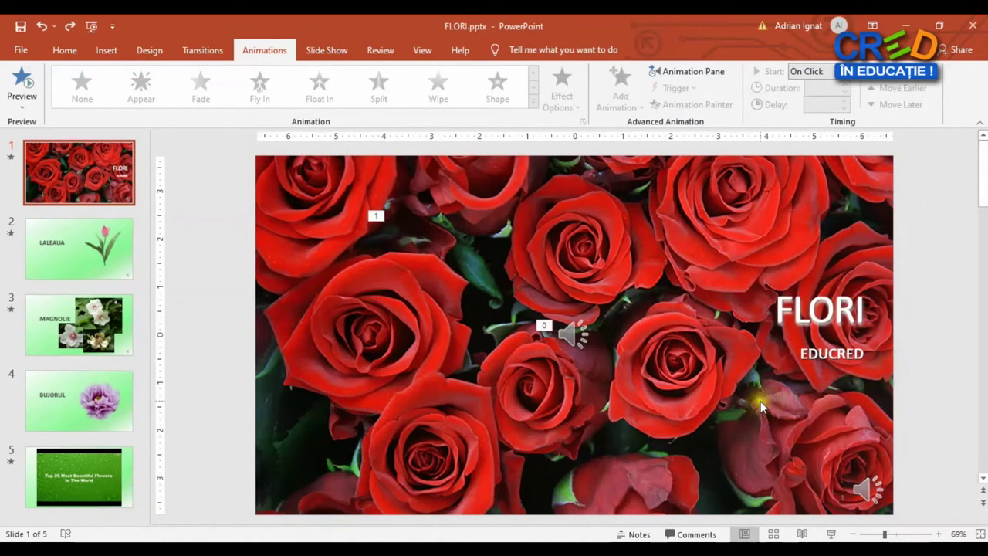
click(807, 361)
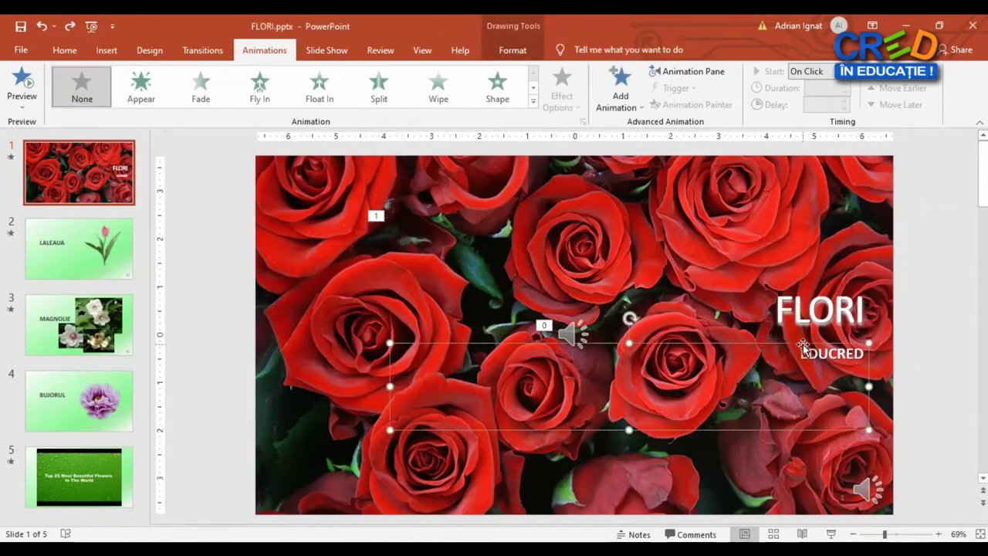
- Apply a Fly In entrance from the right to the EDUCRED subtitle as animation 2
click(265, 105)
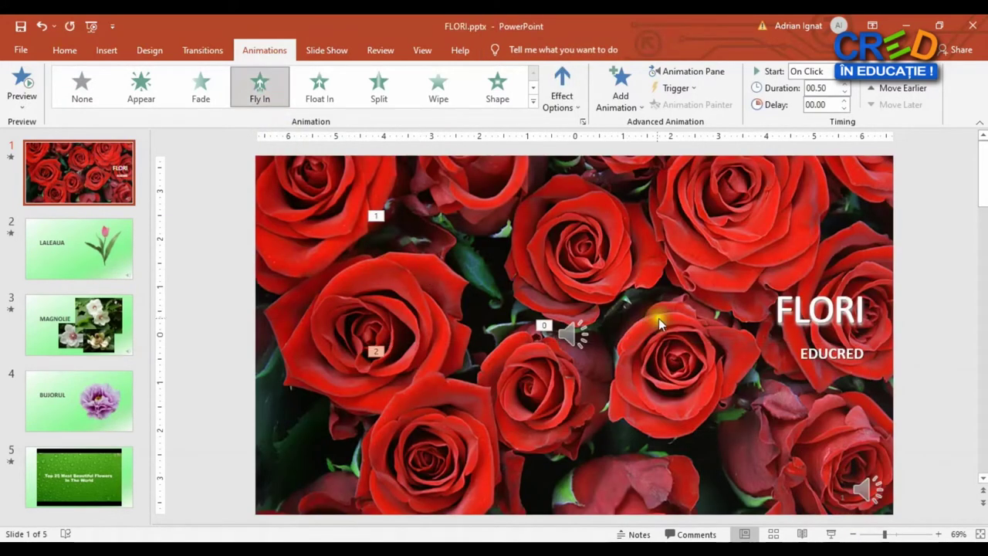
click(579, 113)
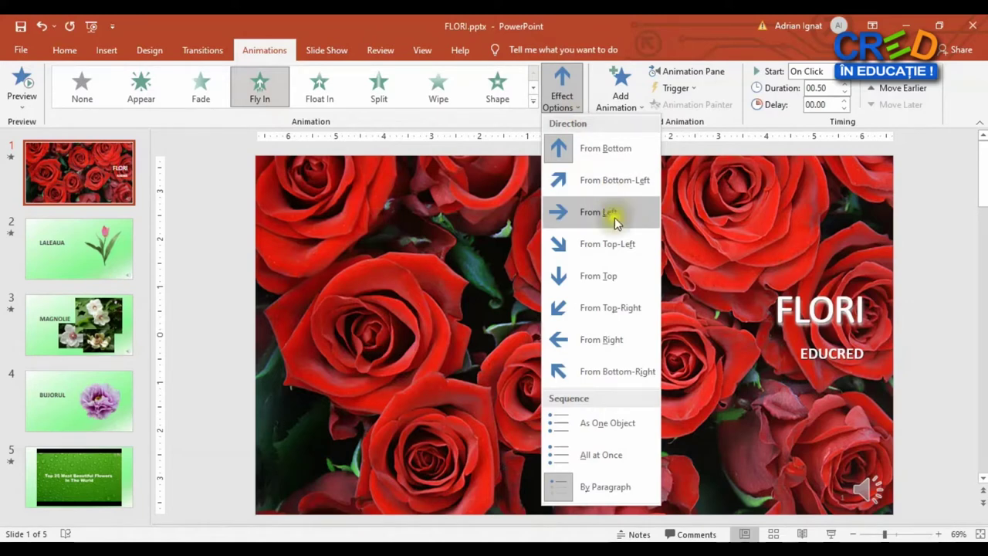
click(604, 344)
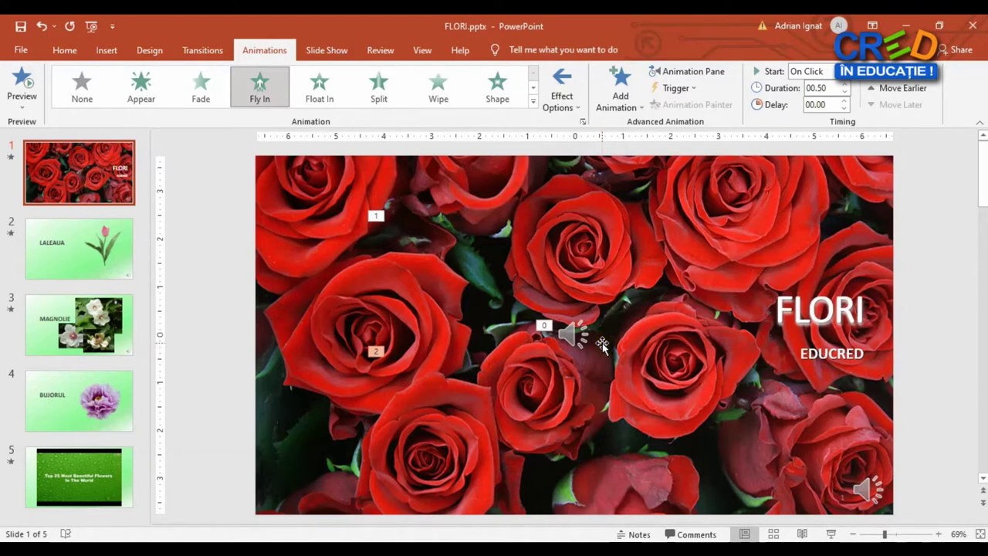
click(704, 74)
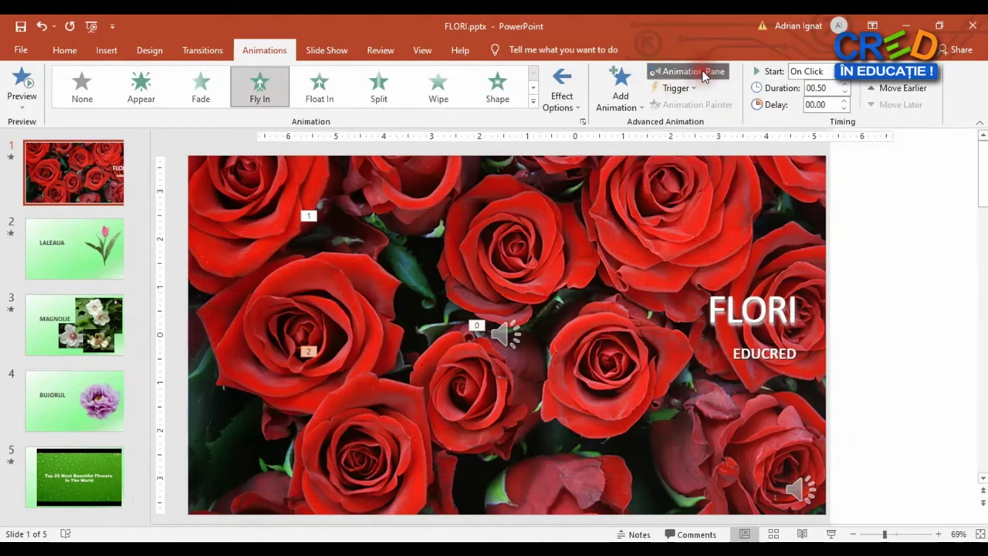
- Widen the Animation Pane beside the slide and preview the audio, FLORI and EDUCRED animations
click(715, 414)
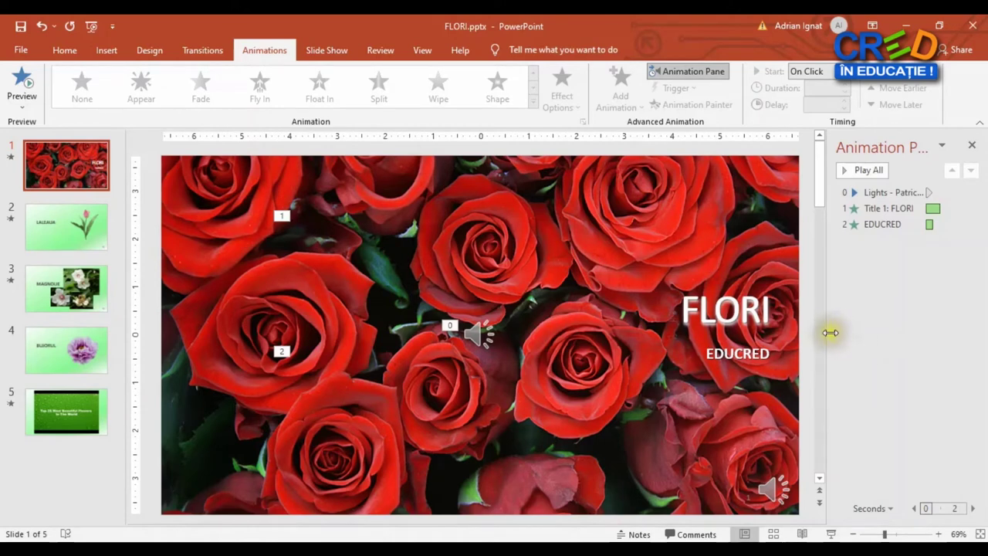
drag(828, 333, 722, 320)
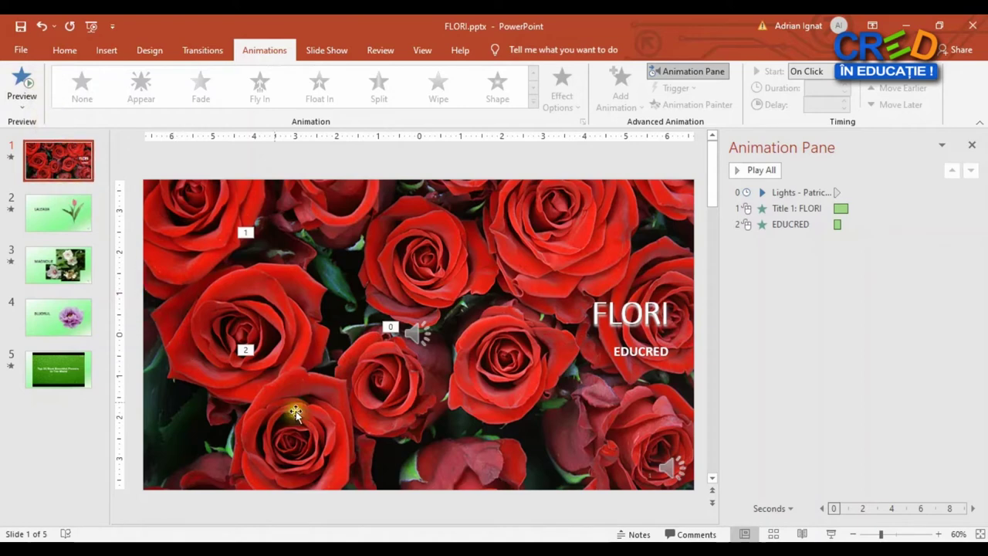
click(28, 87)
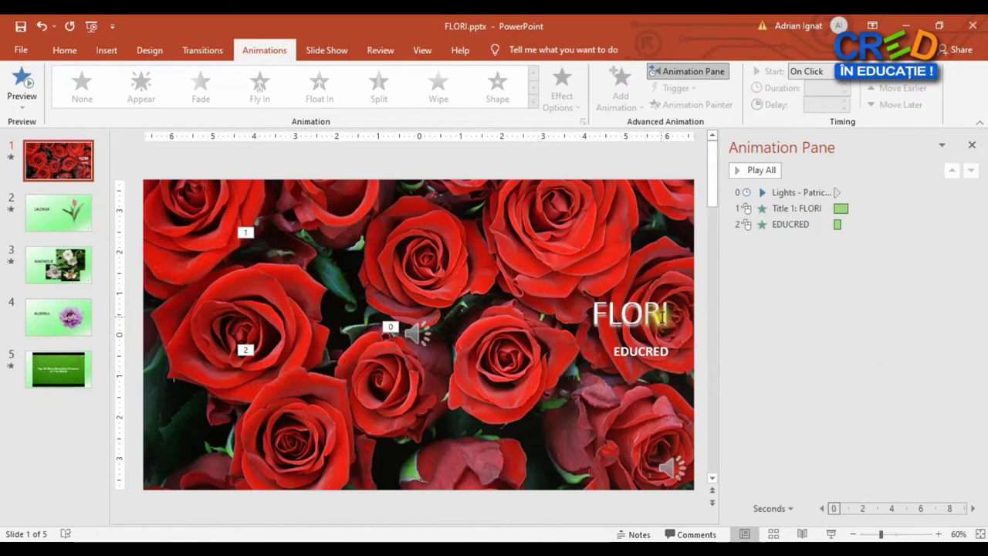
click(902, 225)
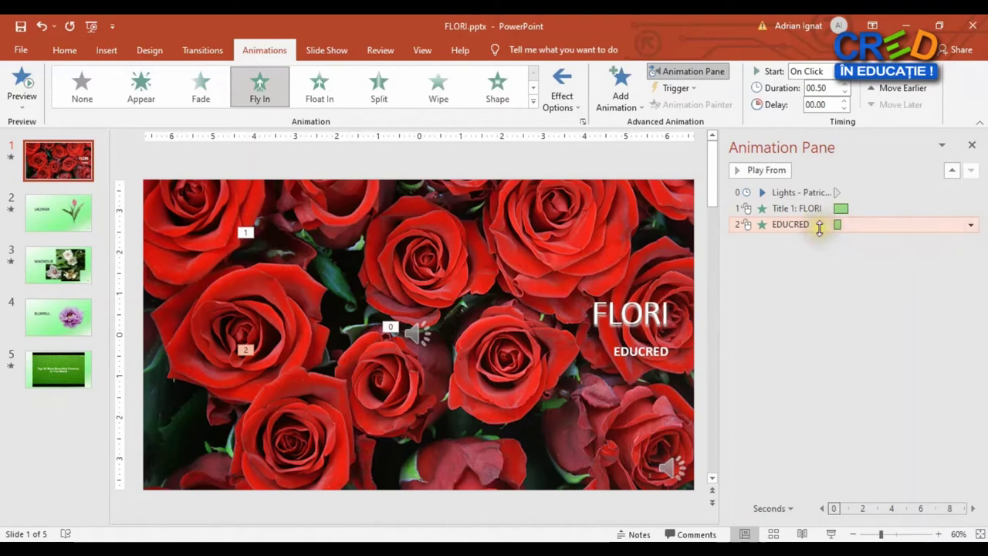
- Set EDUCRED to start With Previous alongside the FLORI title and preview the slide
click(971, 227)
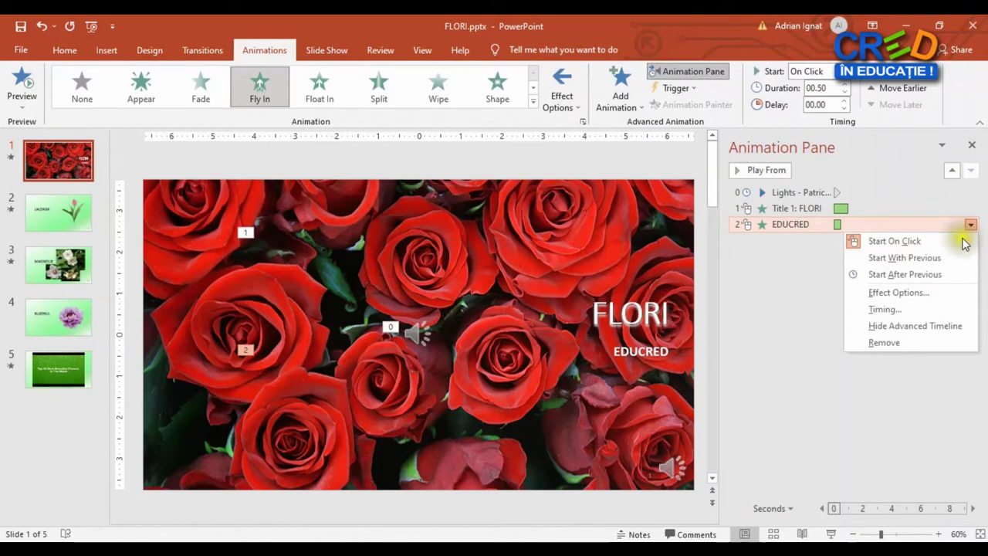
click(919, 262)
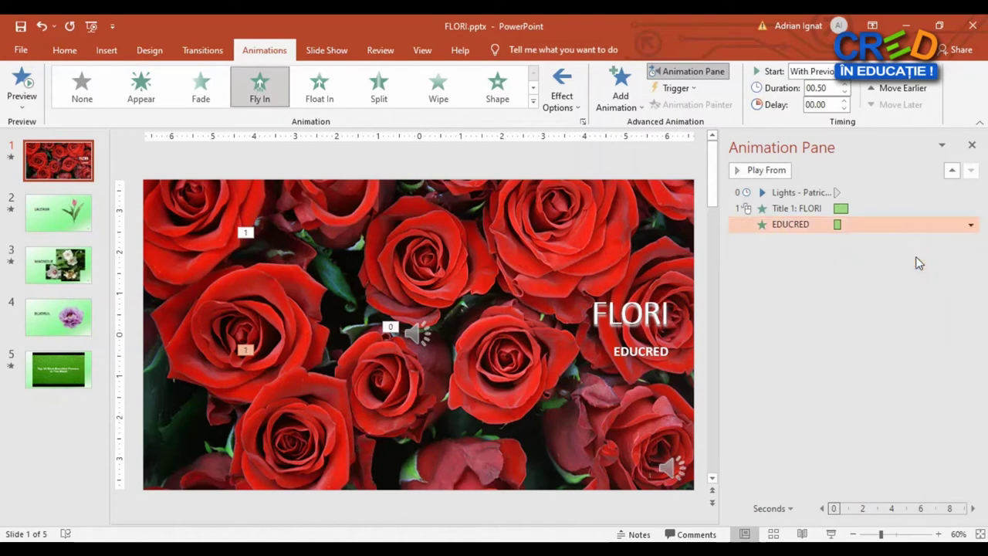
drag(753, 224, 246, 350)
drag(247, 351, 227, 347)
click(261, 354)
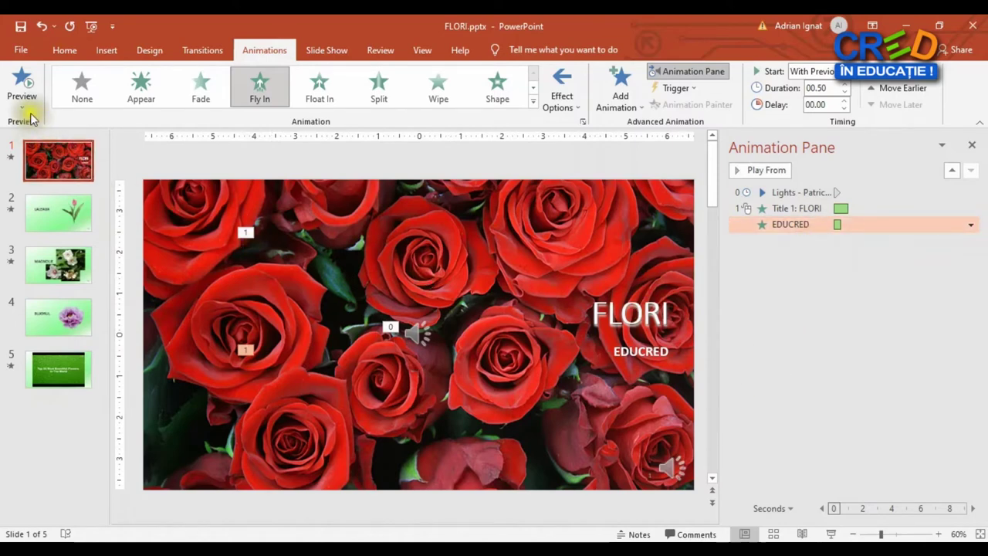
click(27, 87)
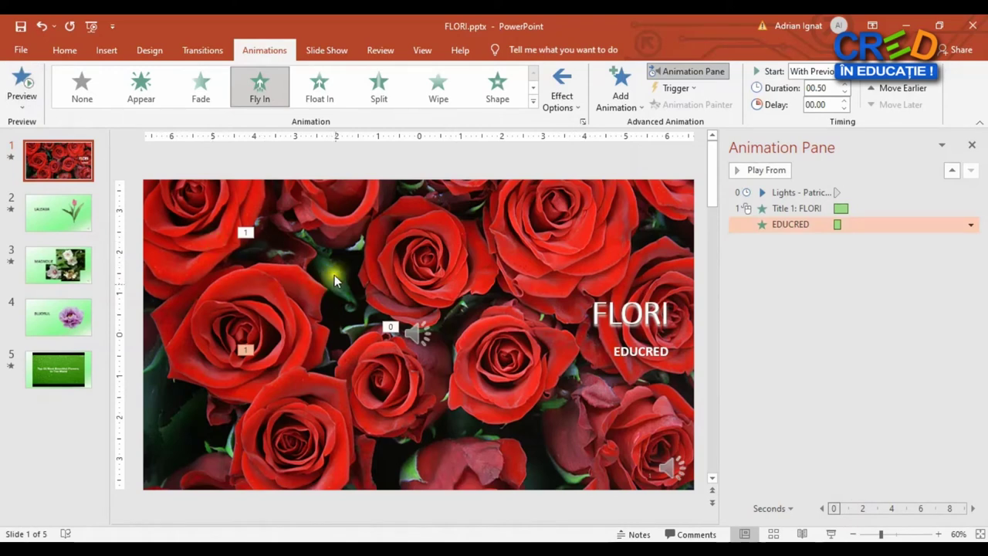
- Bring up EDUCRED's Fly In effect settings dialog with its Direction list
click(971, 225)
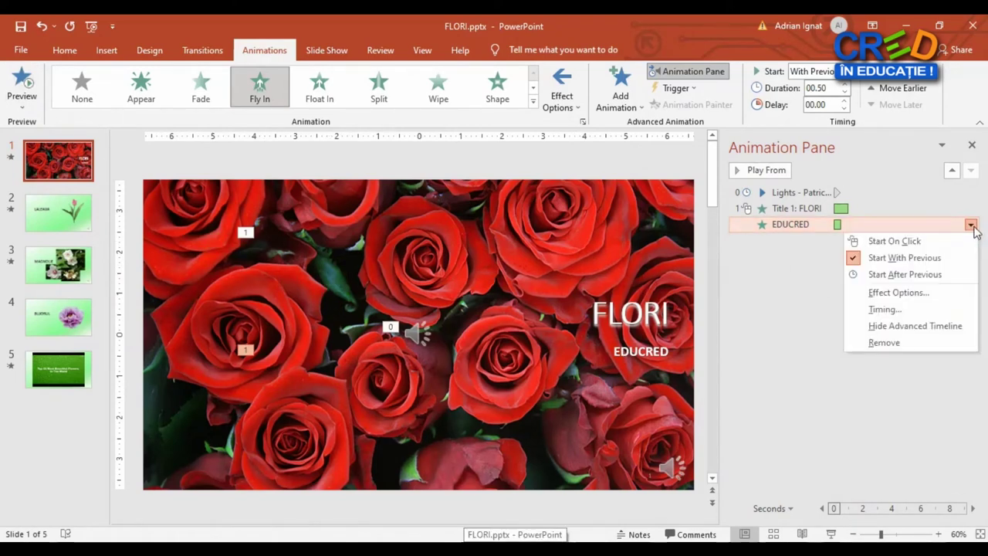
click(892, 295)
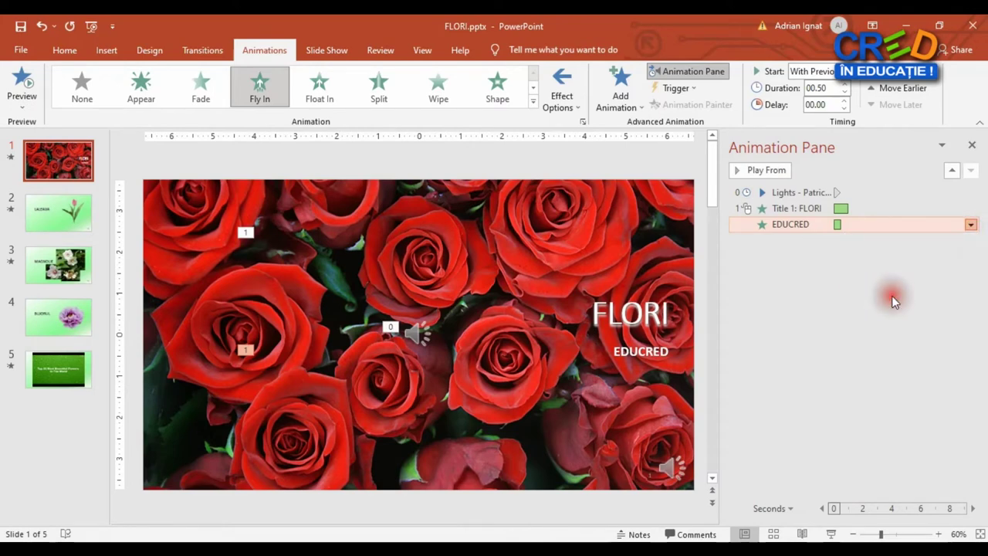
click(358, 278)
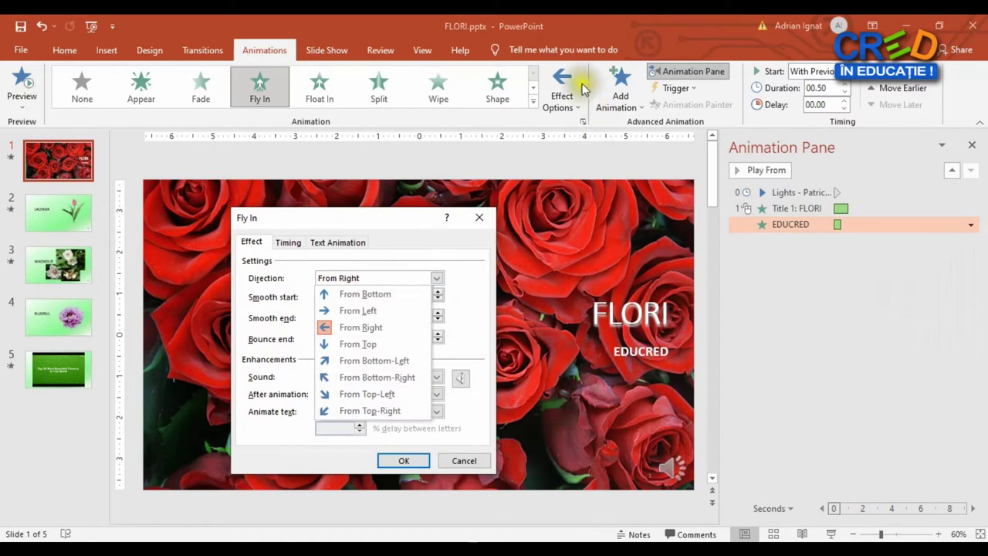
- Keep EDUCRED From Right, silent and undimmed, animating text by letter; then scroll to slide 2
click(437, 278)
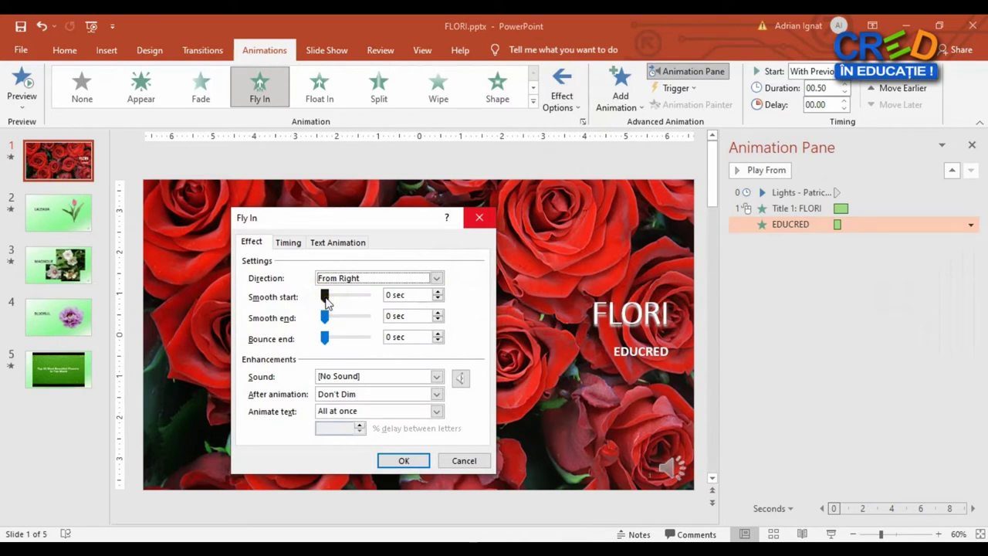
click(397, 307)
click(405, 378)
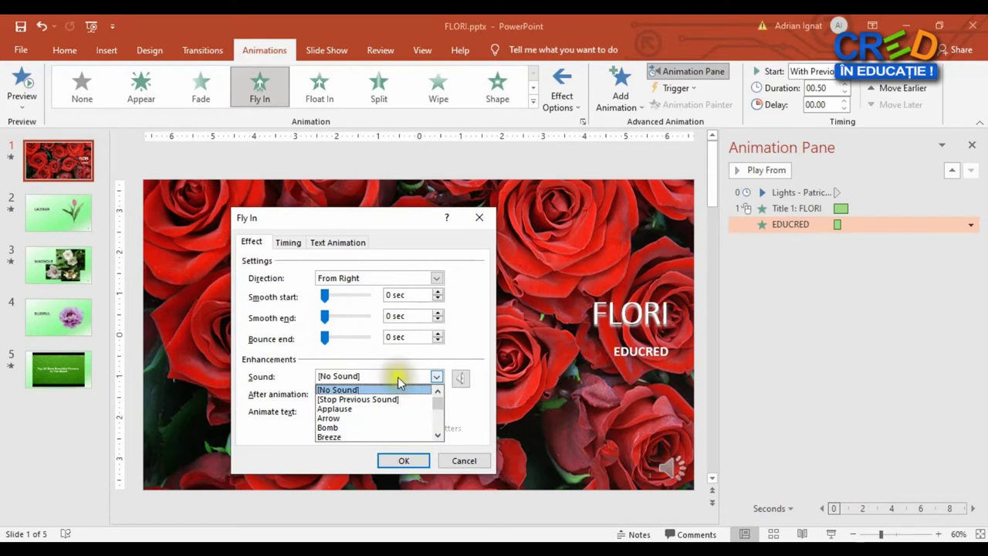
click(342, 376)
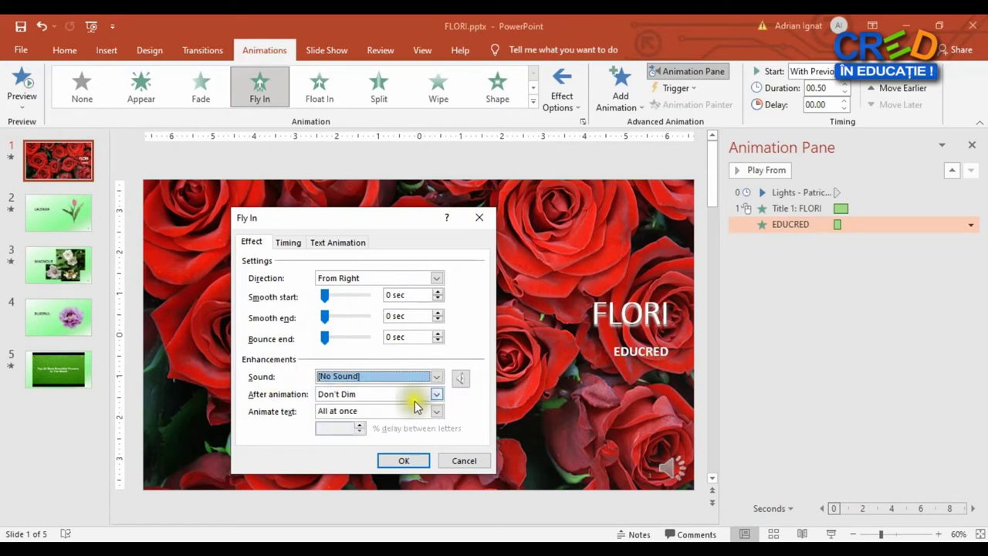
click(364, 395)
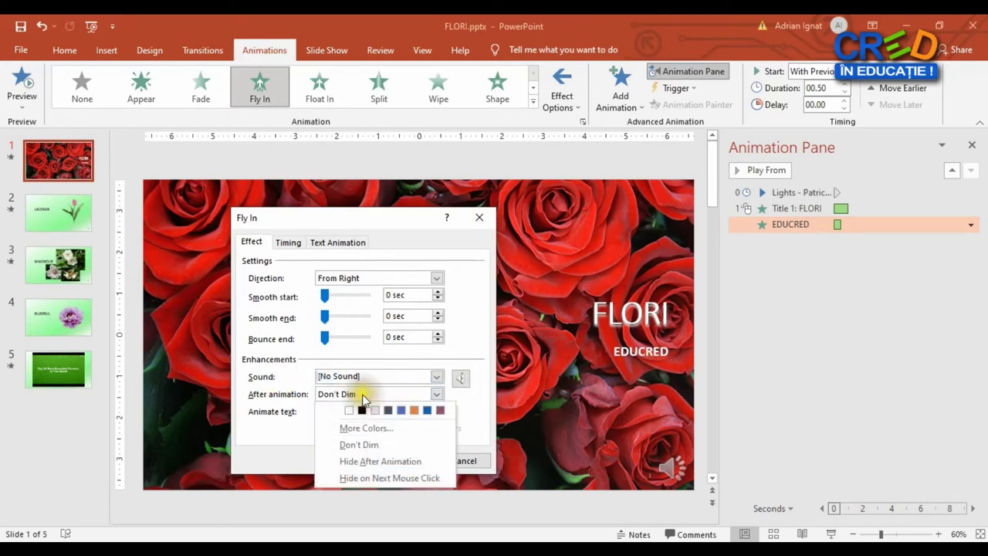
click(280, 425)
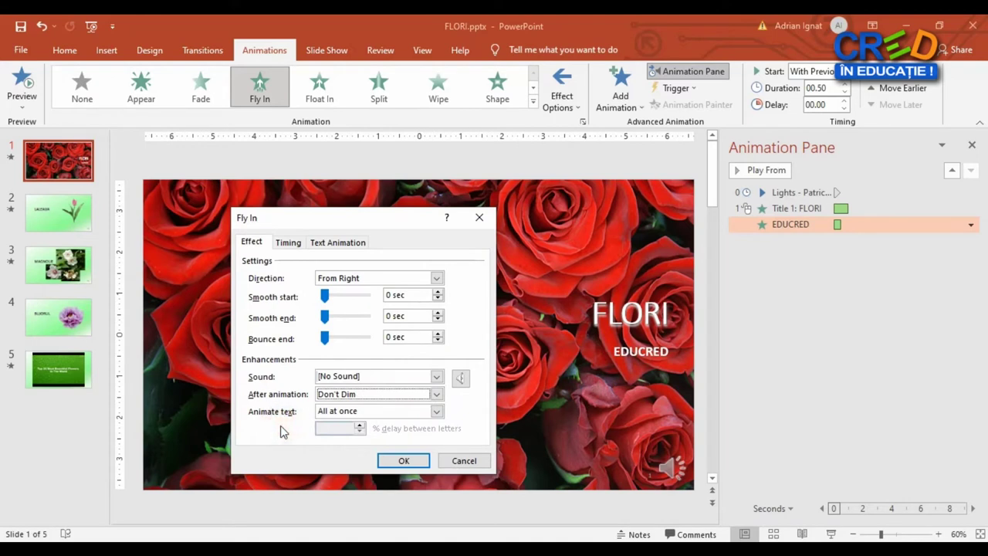
click(354, 410)
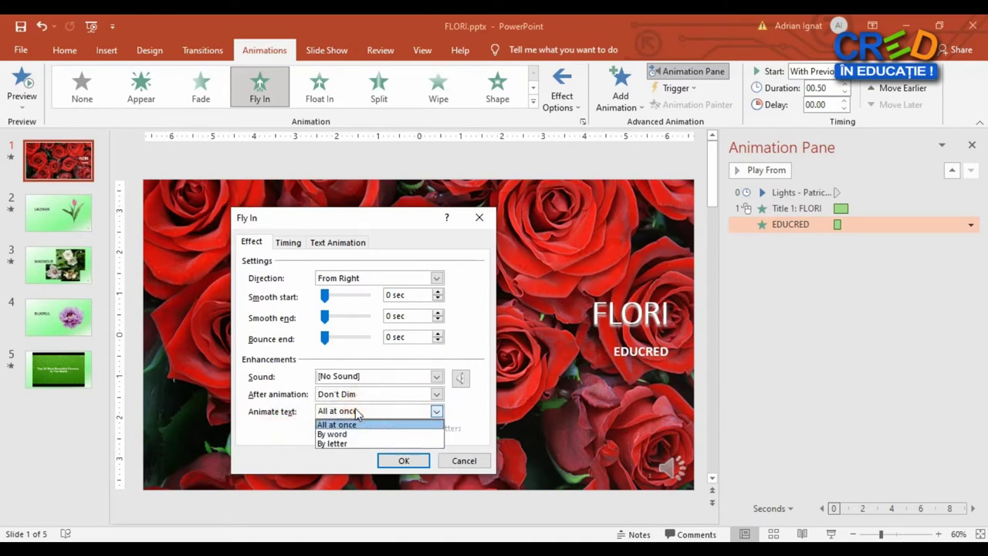
click(346, 446)
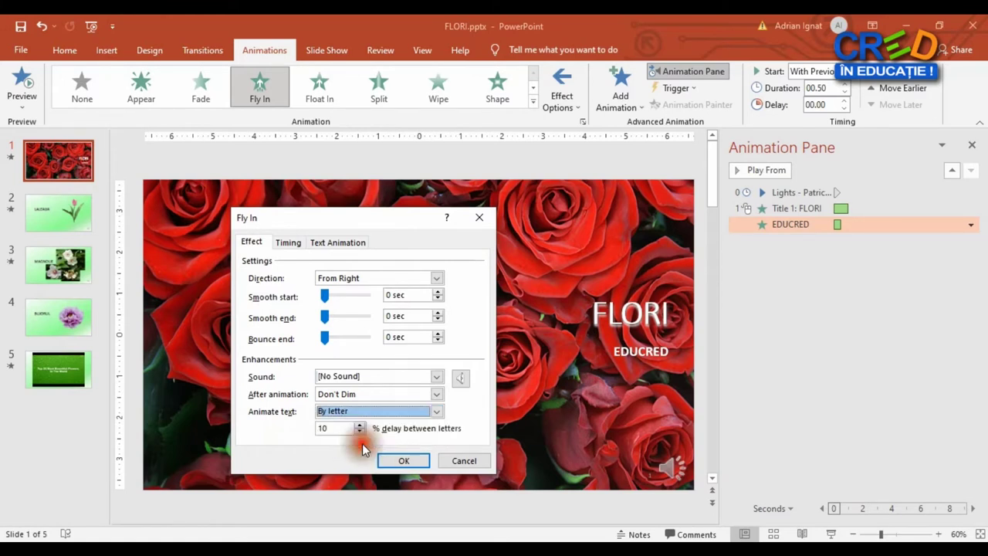
click(404, 460)
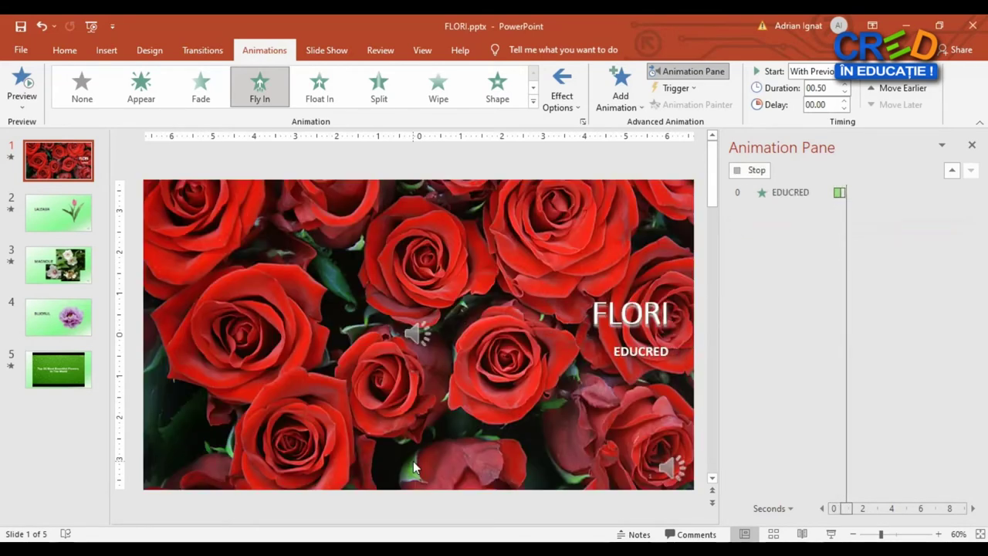
scroll(286, 239, down, 2)
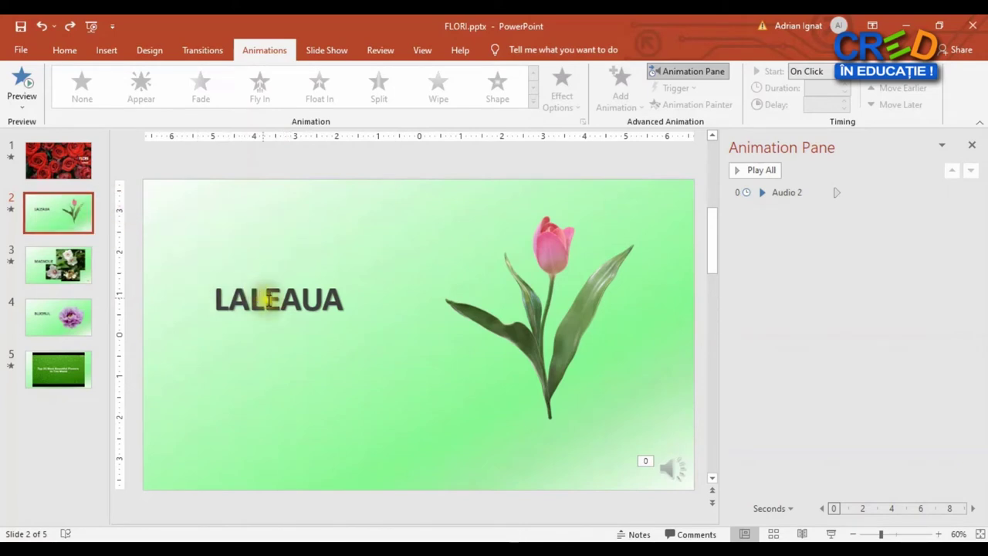
- Make the LALEAUA title fly in from the left and give the tulip 3D model a Turntable animation
click(267, 300)
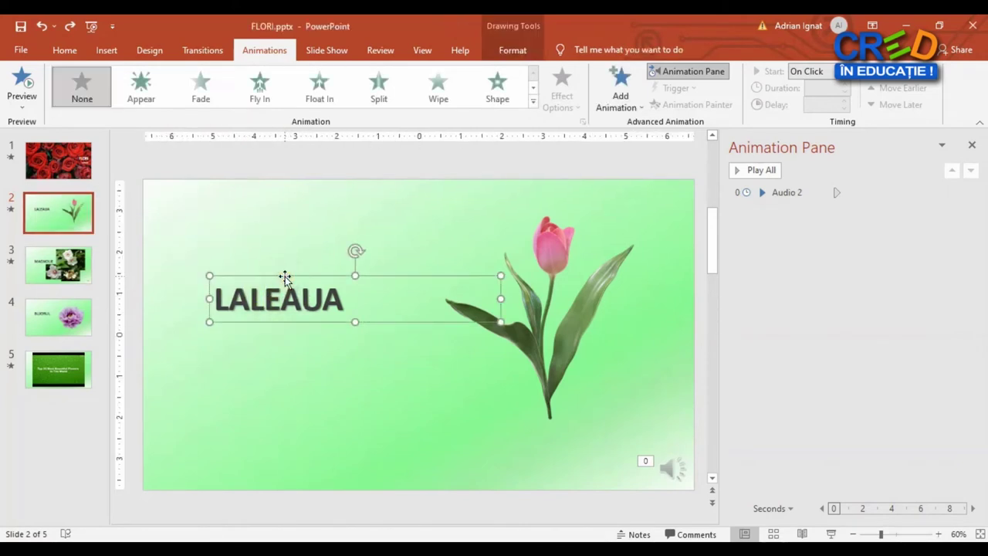
click(553, 276)
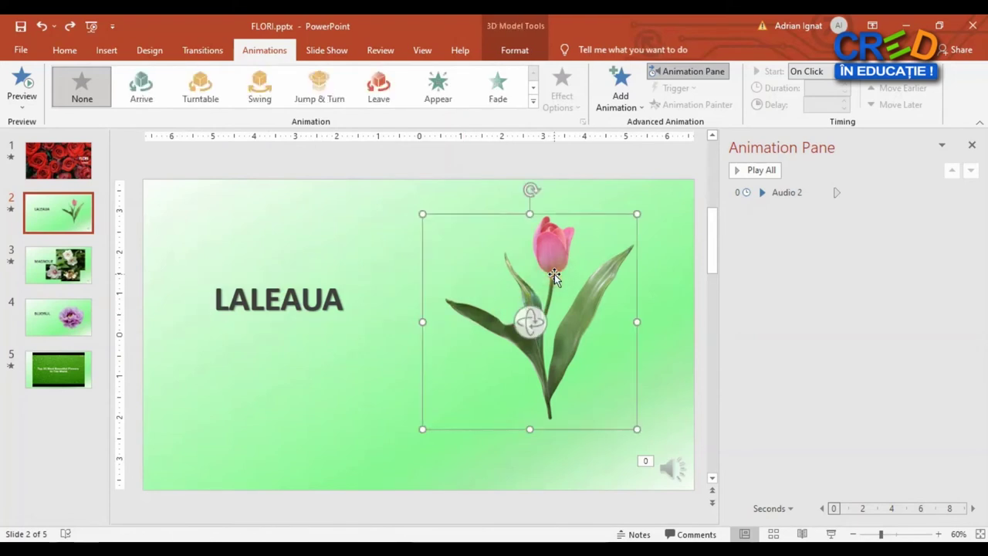
click(288, 301)
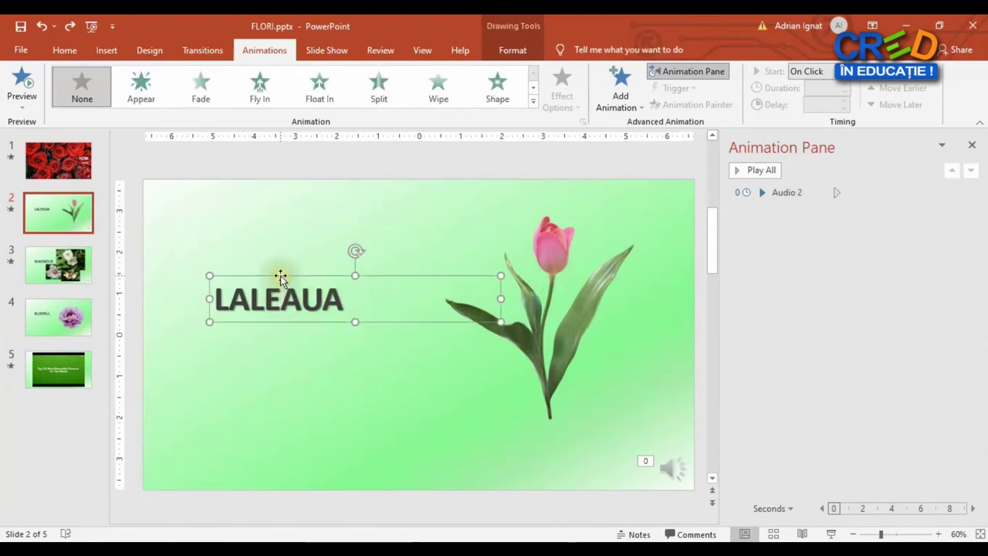
click(260, 92)
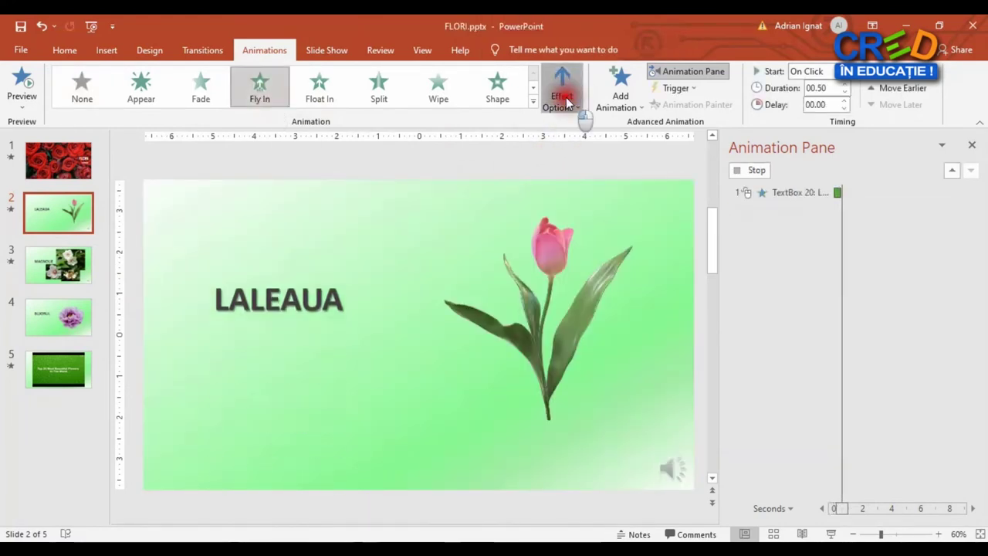
click(566, 97)
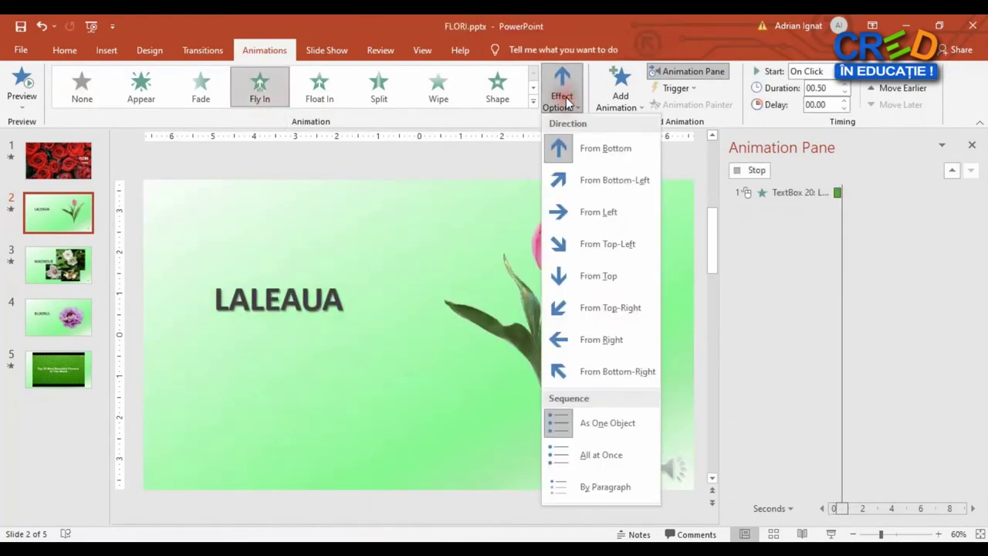
click(601, 212)
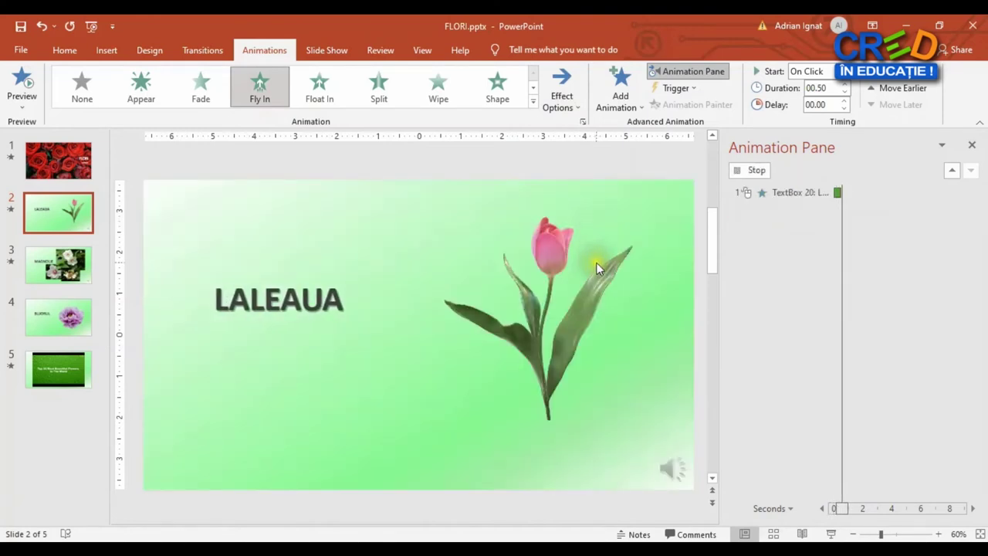
click(546, 260)
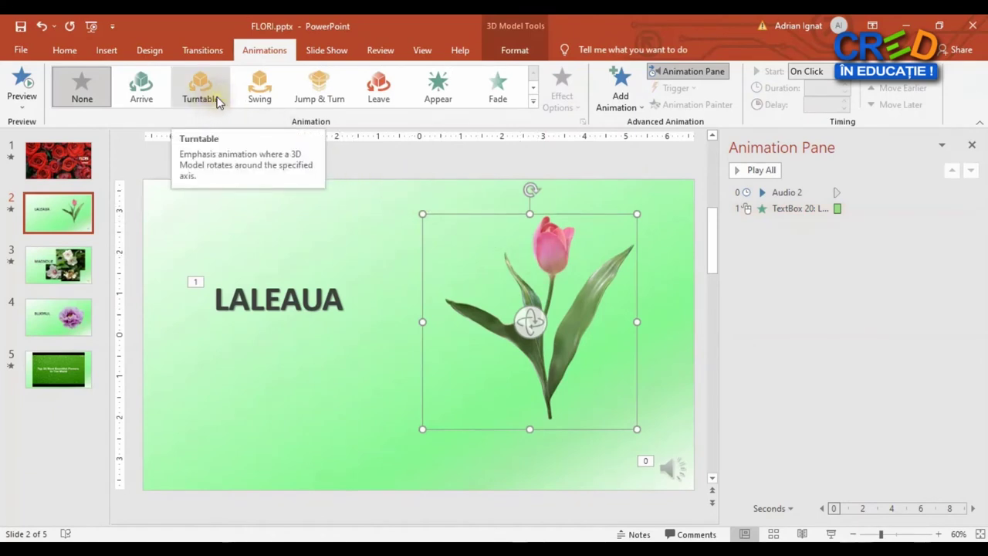
click(214, 102)
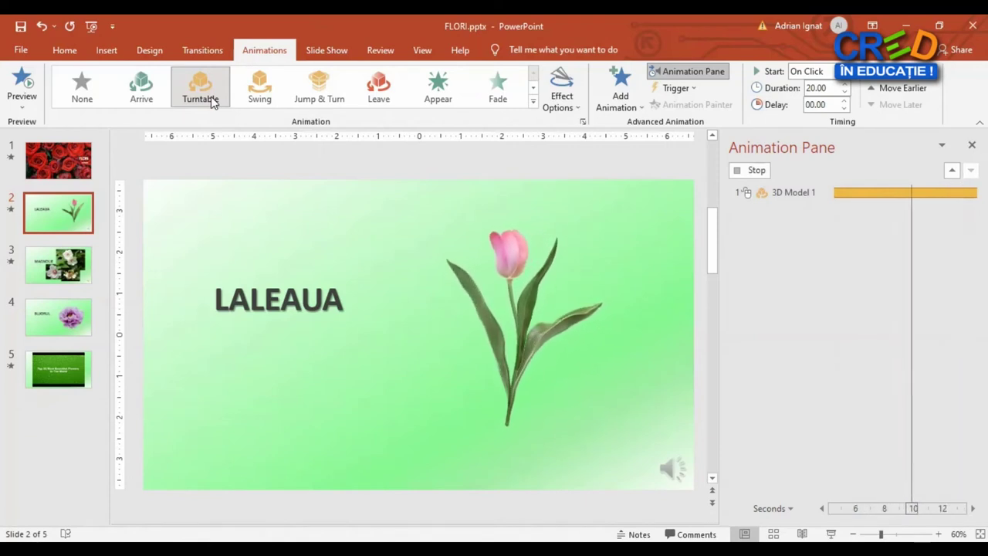
- Switch to the MAGNOLIE slide (slide 3)
click(44, 274)
- Apply a Fly In entrance from the left to the MAGNOLIE title as animation 1
click(263, 303)
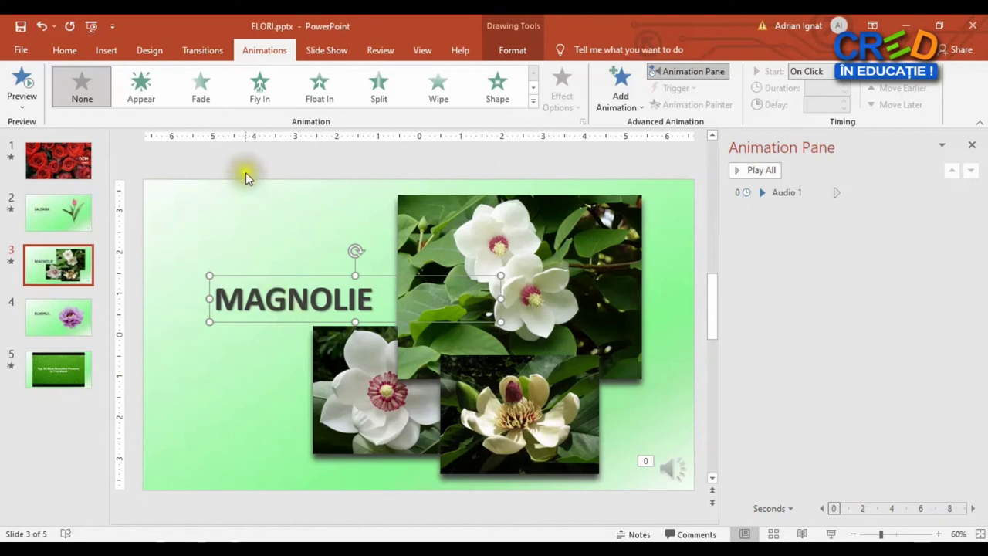
click(261, 89)
click(564, 104)
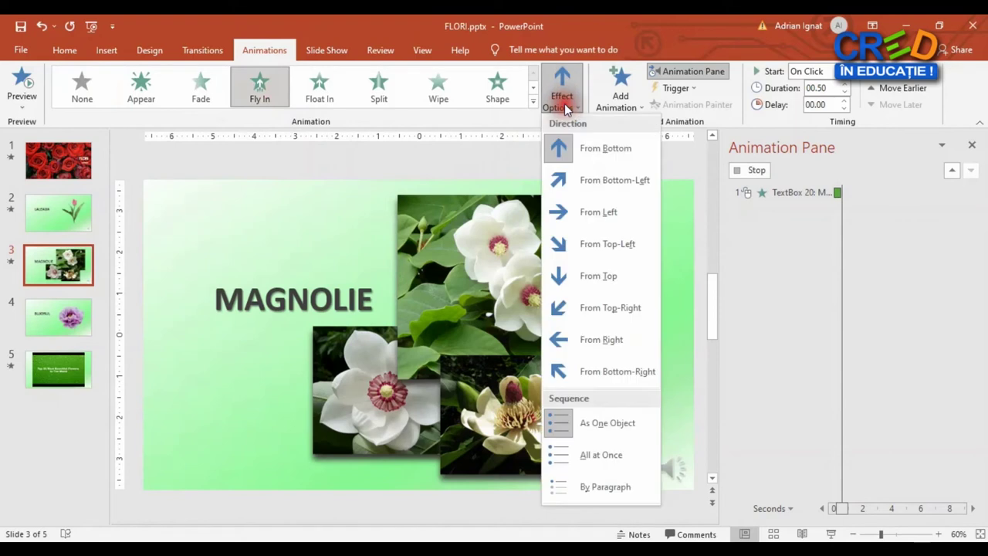
click(613, 213)
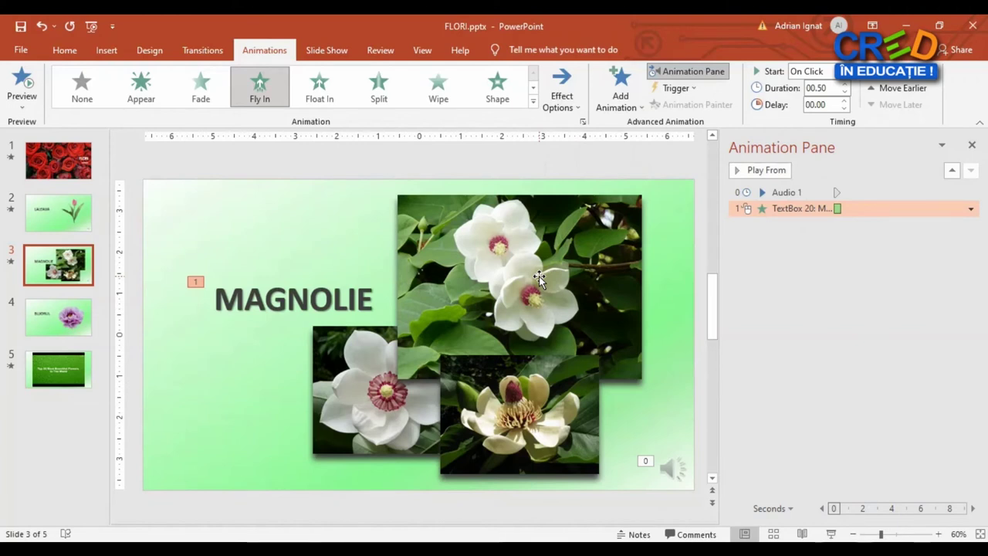
click(511, 253)
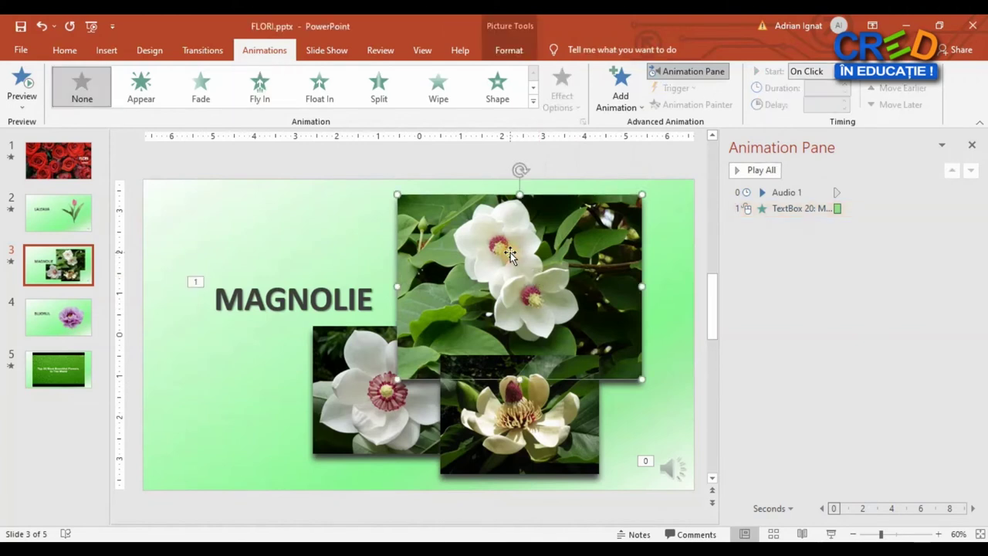
- Fly in the magnolia pictures: top one From Top, bottom-right From Bottom, left one From Right
click(260, 84)
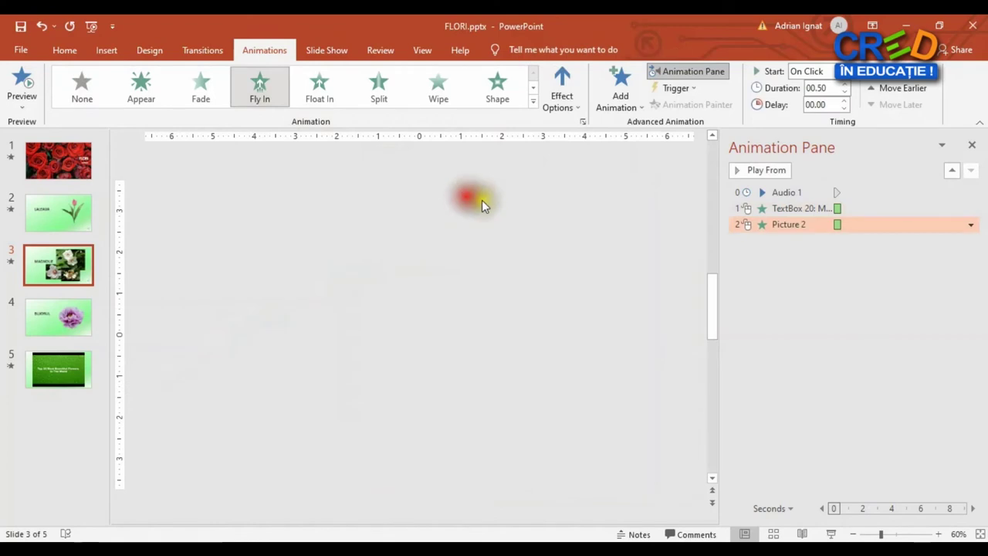
click(562, 96)
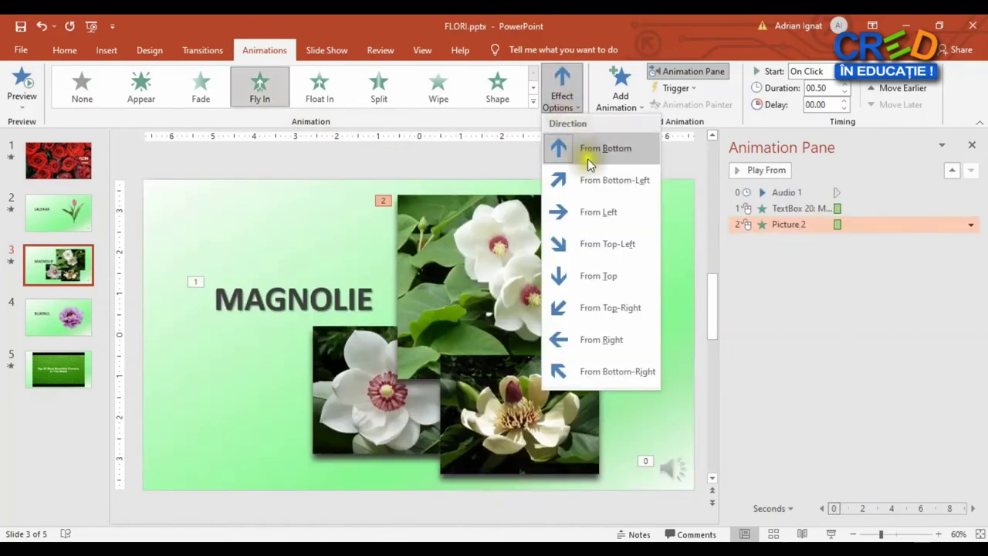
click(600, 279)
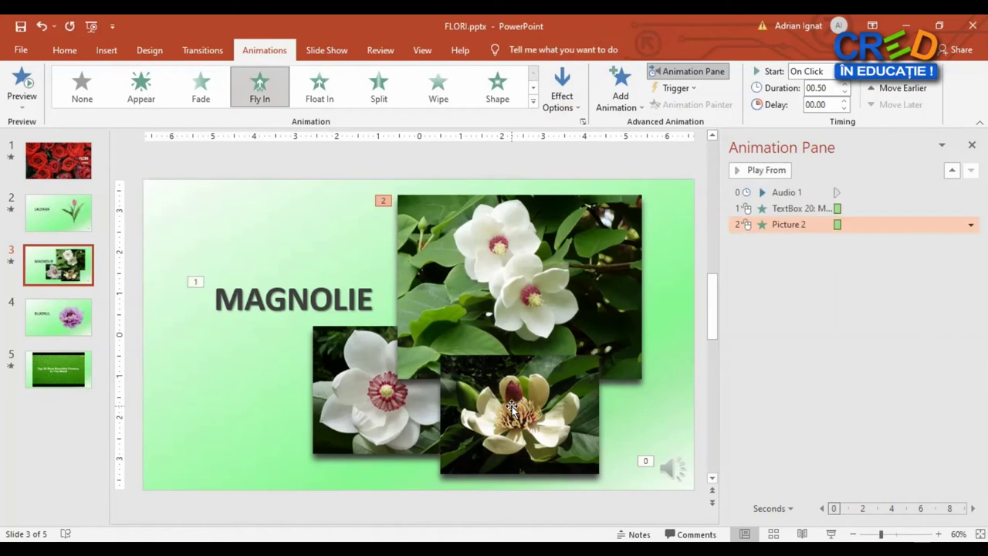
click(529, 398)
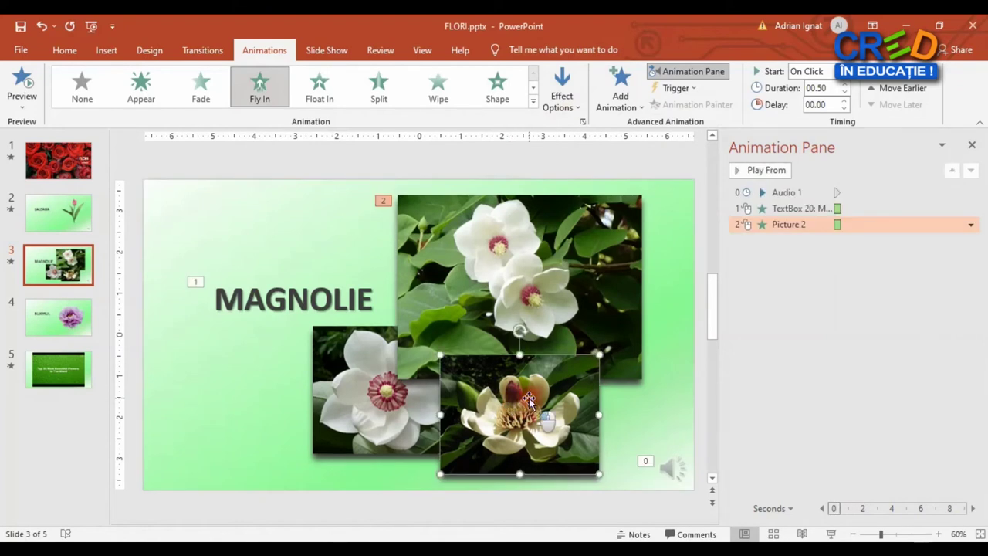
click(264, 85)
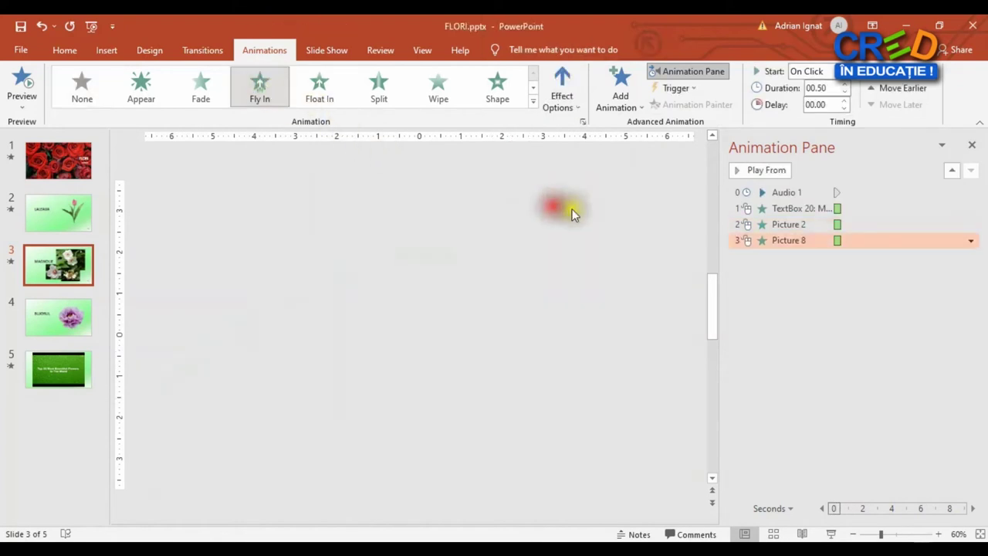
click(567, 108)
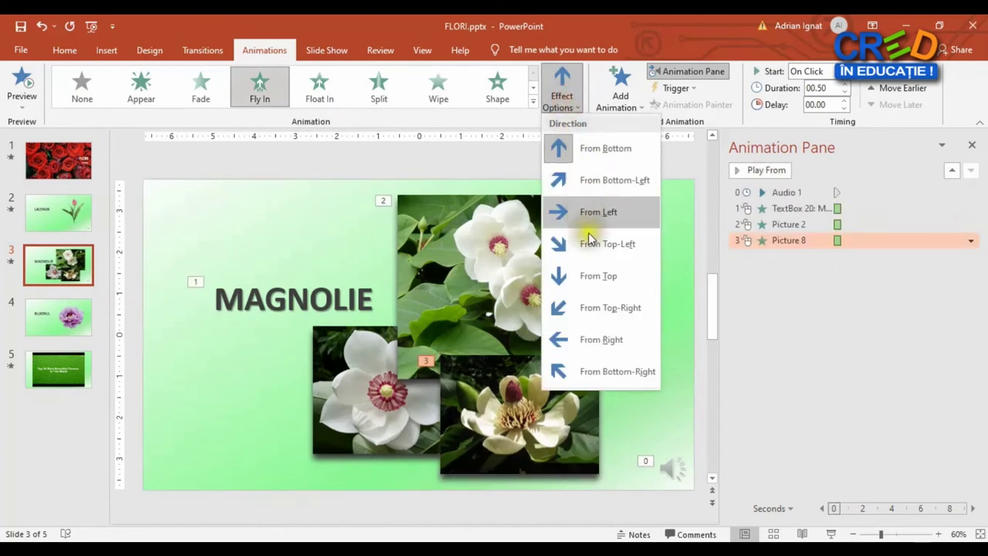
click(592, 148)
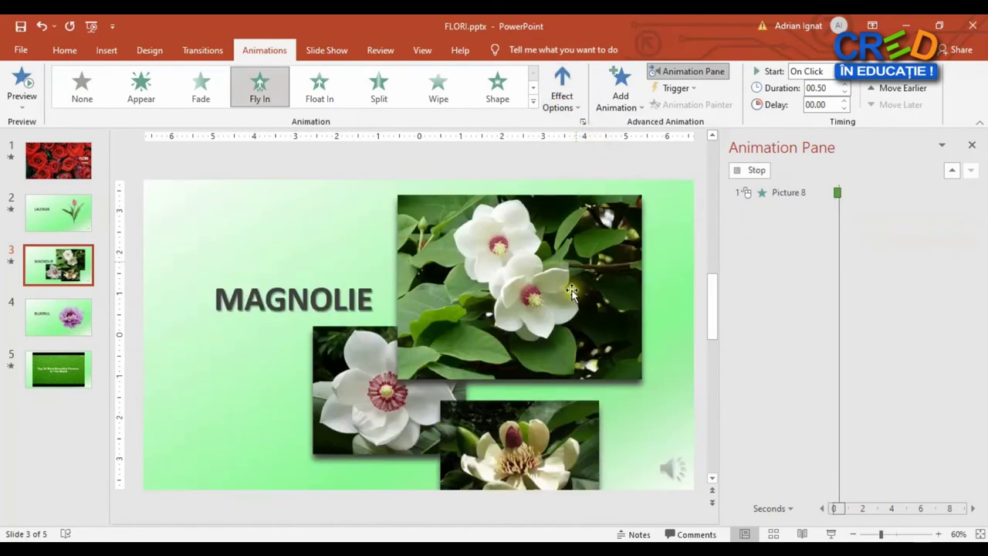
click(361, 389)
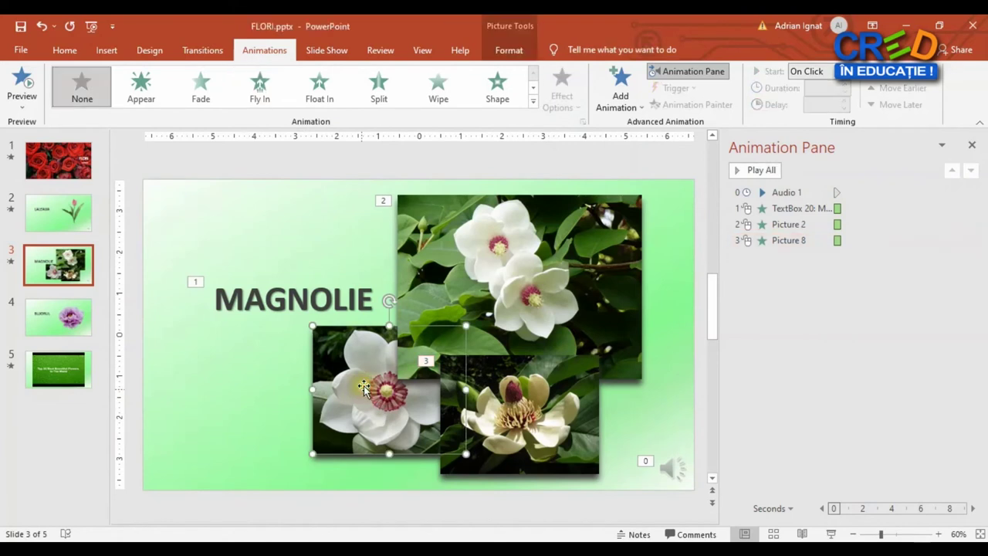
click(259, 85)
click(562, 100)
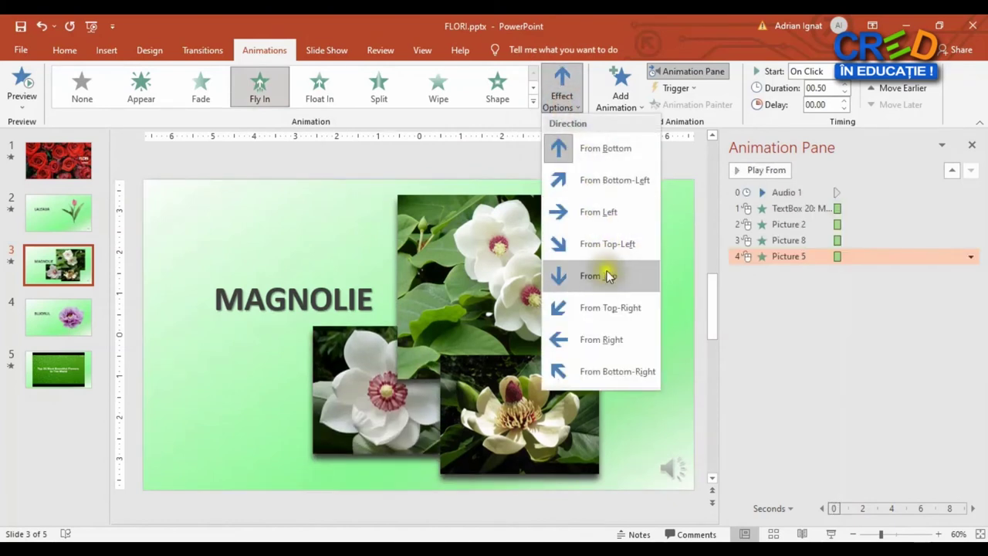
click(607, 338)
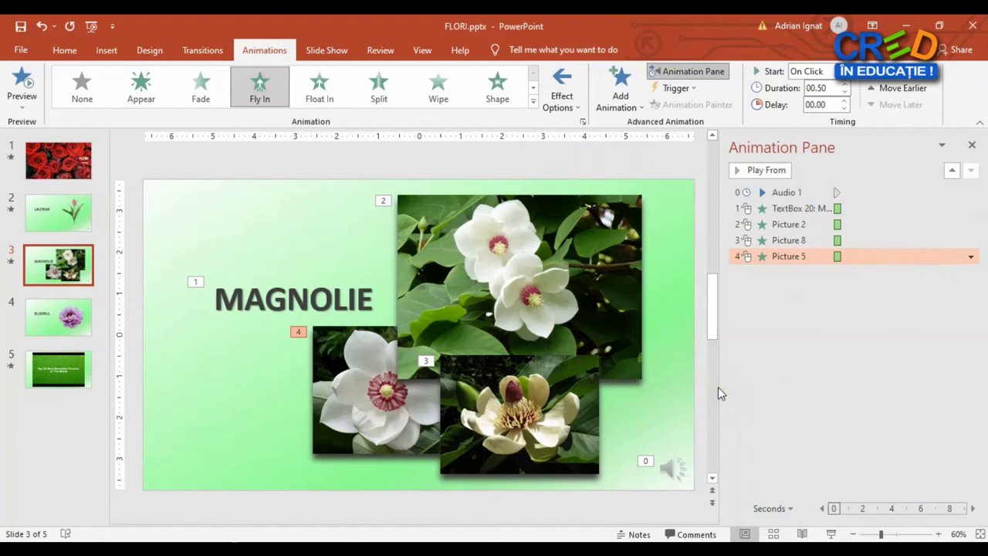
- Set Picture 8 and Picture 5 to start With Previous in the Animation Pane, then preview
drag(889, 256, 902, 234)
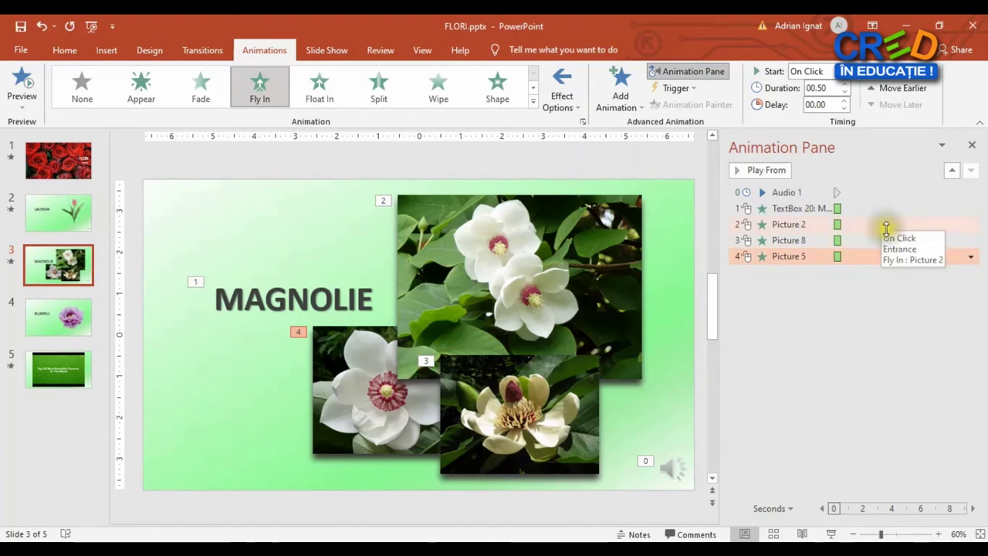
click(890, 238)
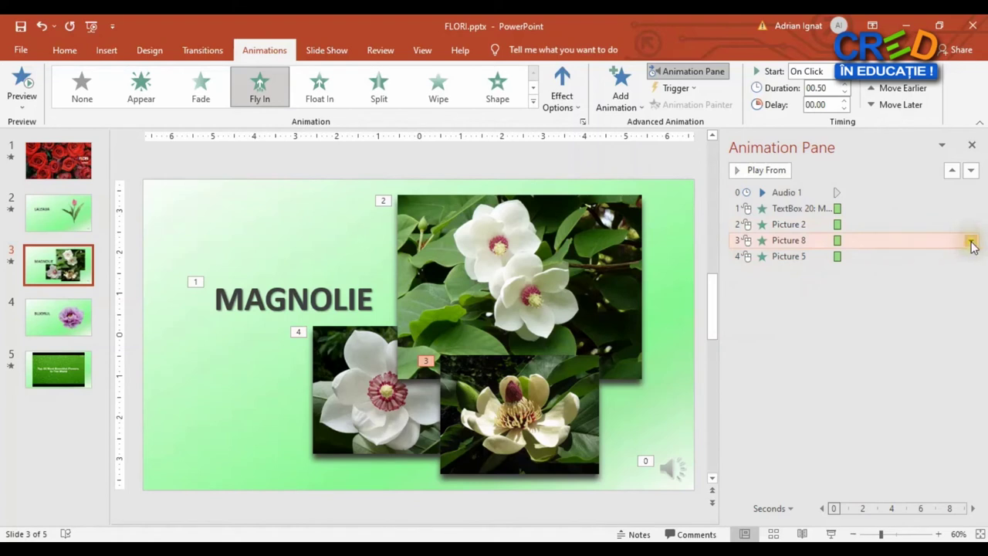
click(972, 242)
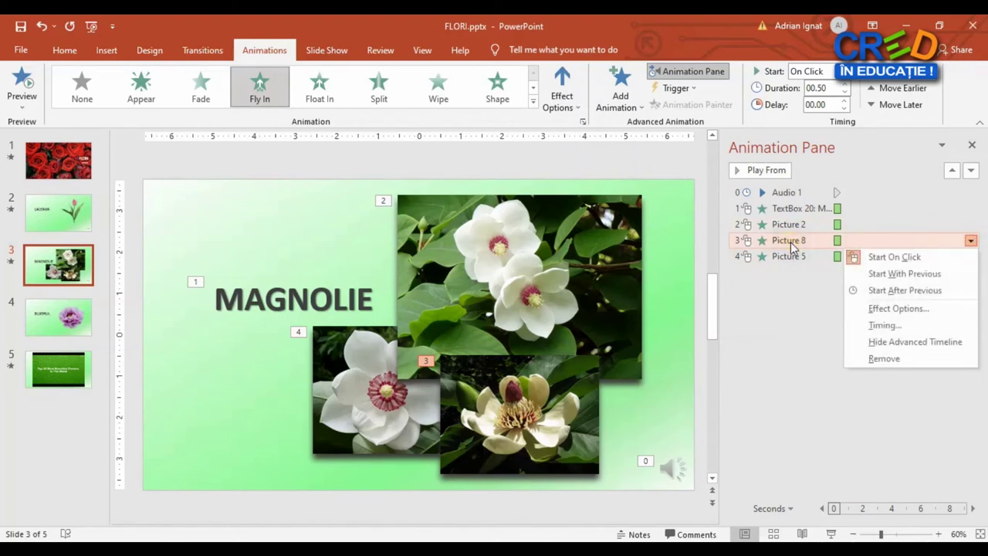
click(922, 276)
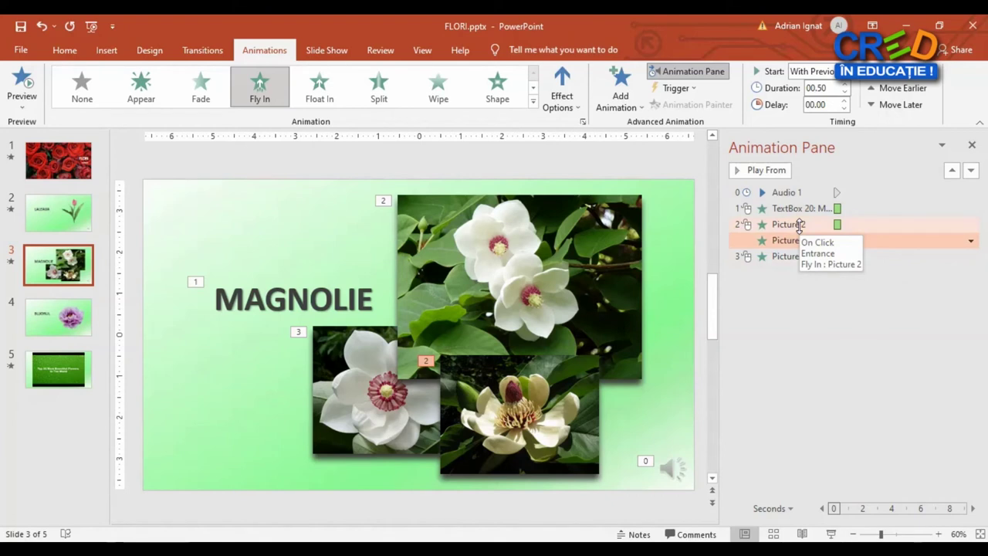
click(911, 257)
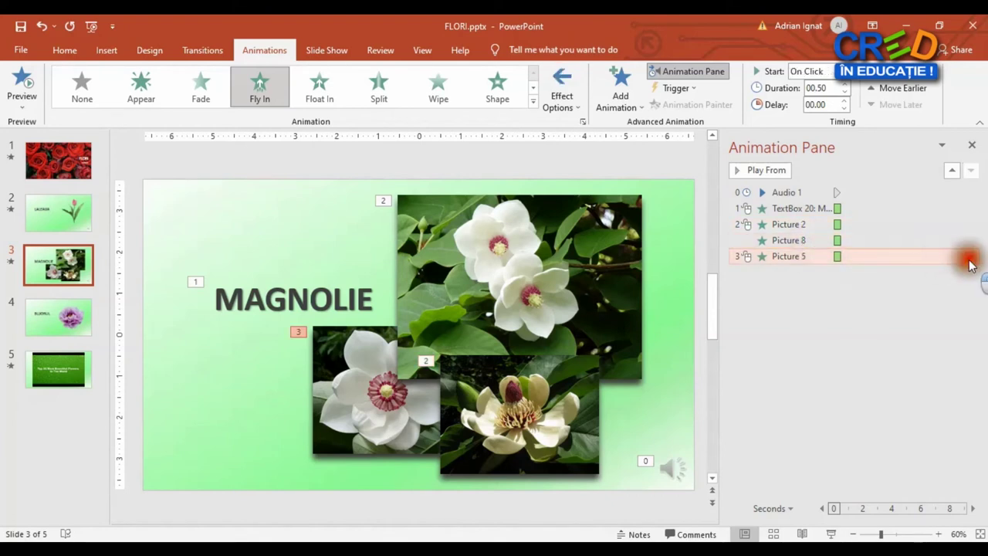
click(970, 258)
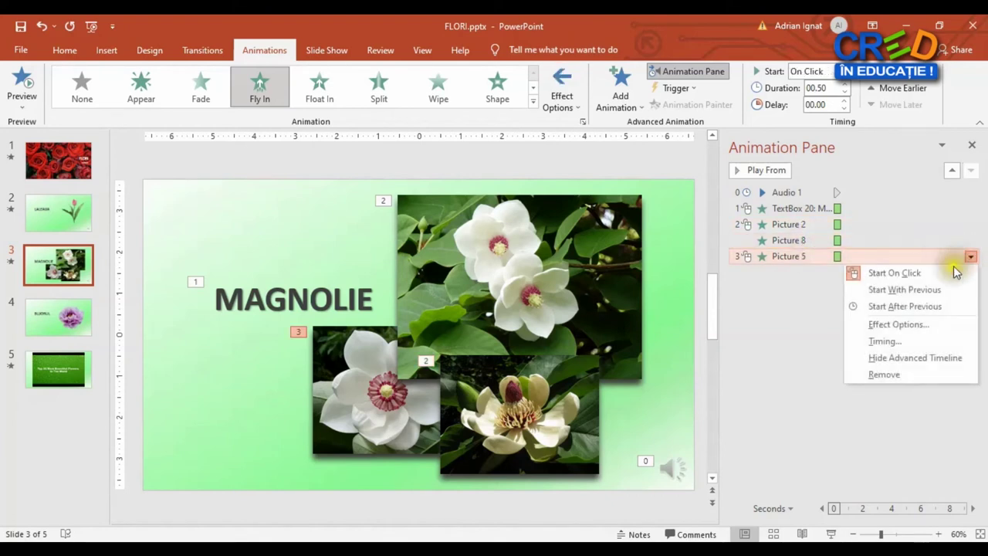
click(909, 290)
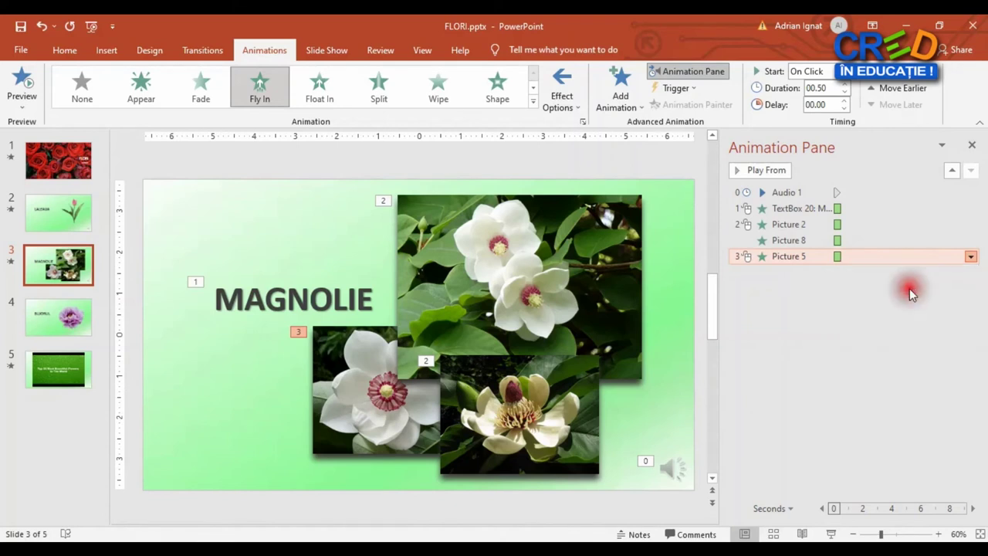
click(23, 85)
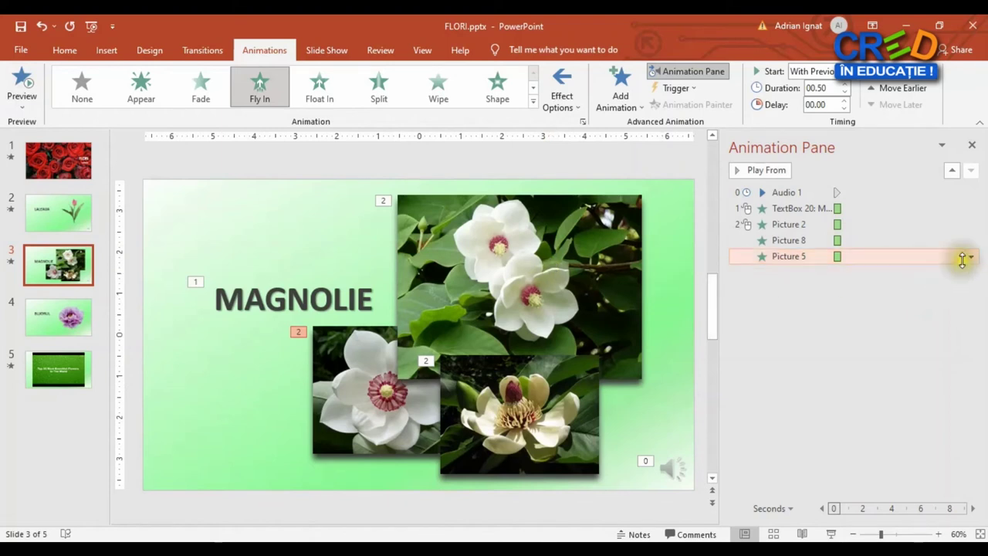
click(971, 258)
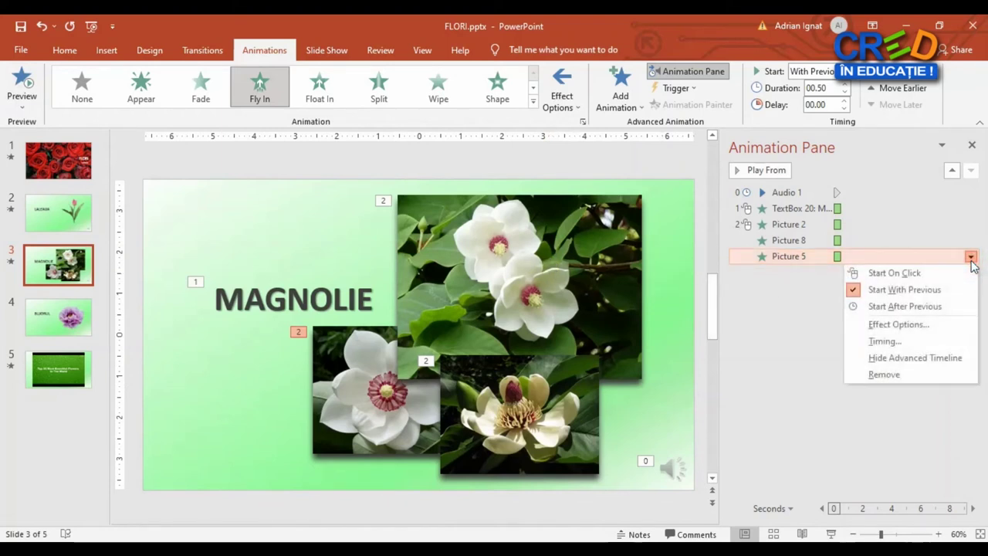
- Set Picture 5's Fly In duration to 2 seconds (Medium)
click(909, 326)
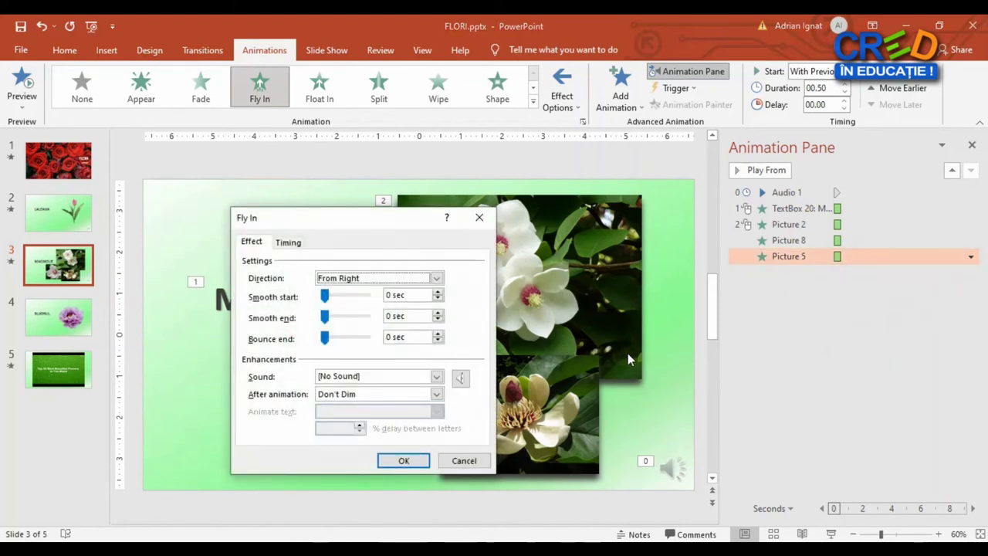
click(290, 242)
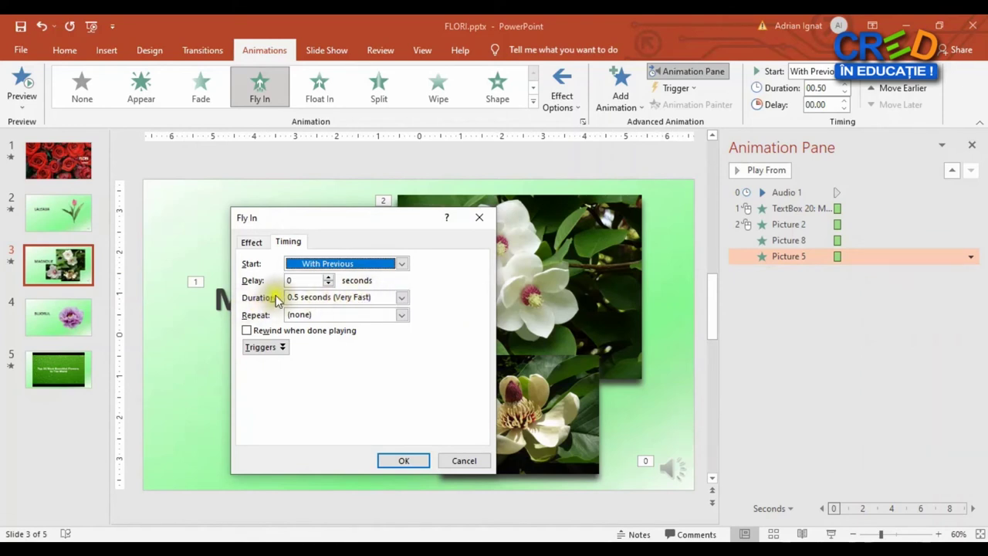
click(401, 299)
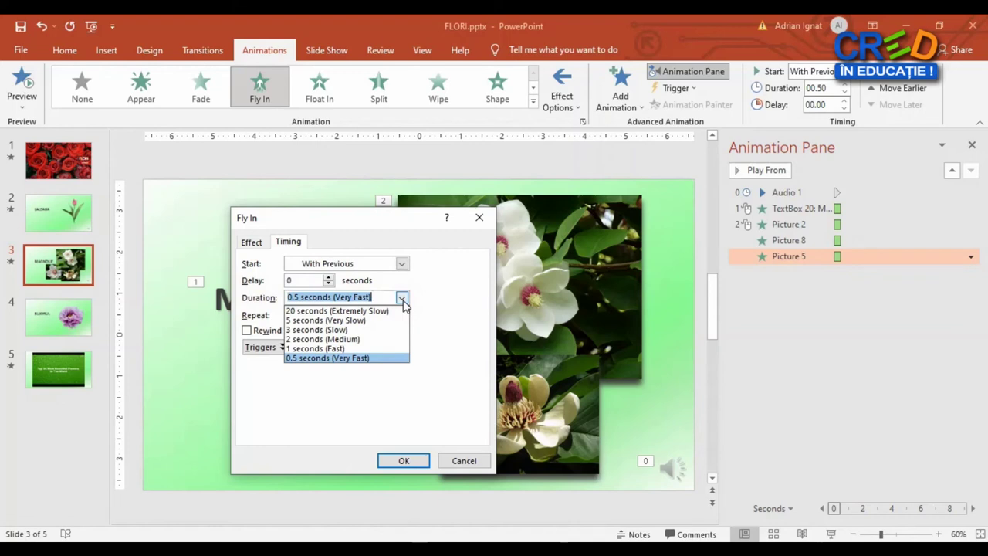
click(339, 340)
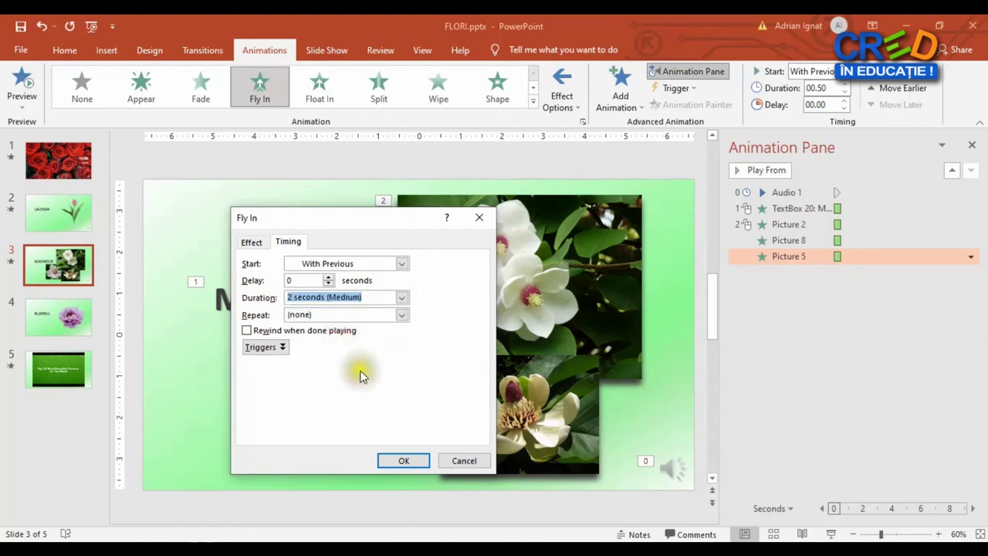
click(412, 461)
click(407, 461)
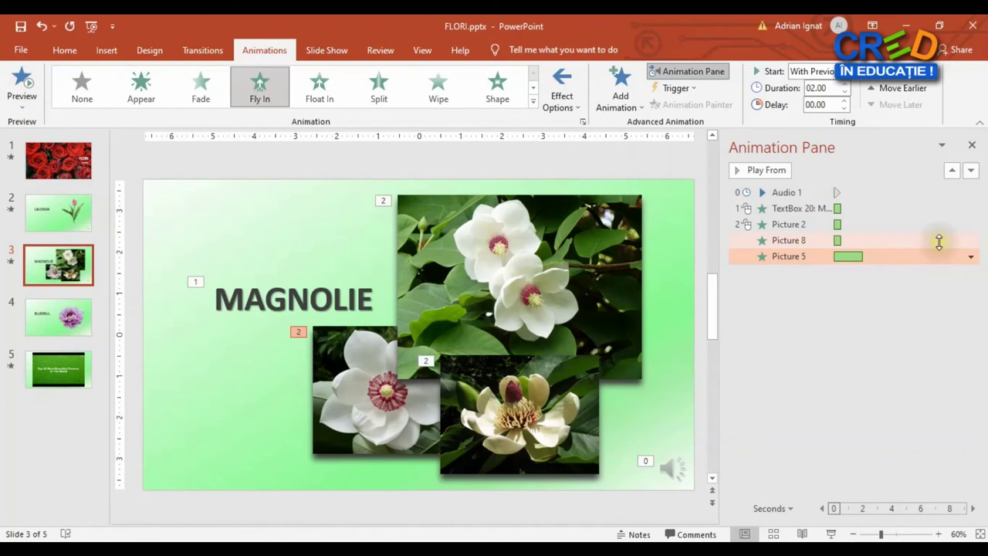
- Set Picture 8's Fly In duration to 2 seconds (Medium)
click(939, 240)
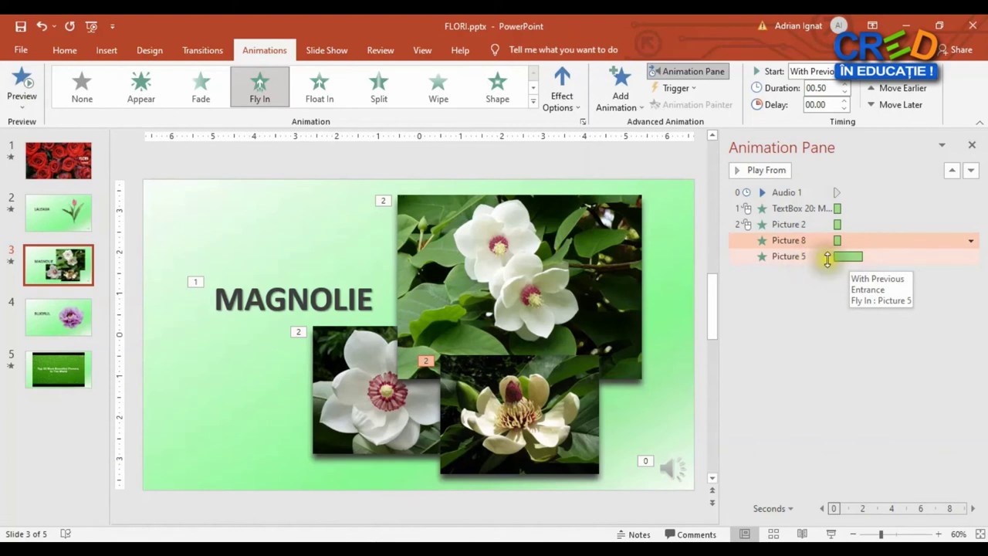
click(972, 241)
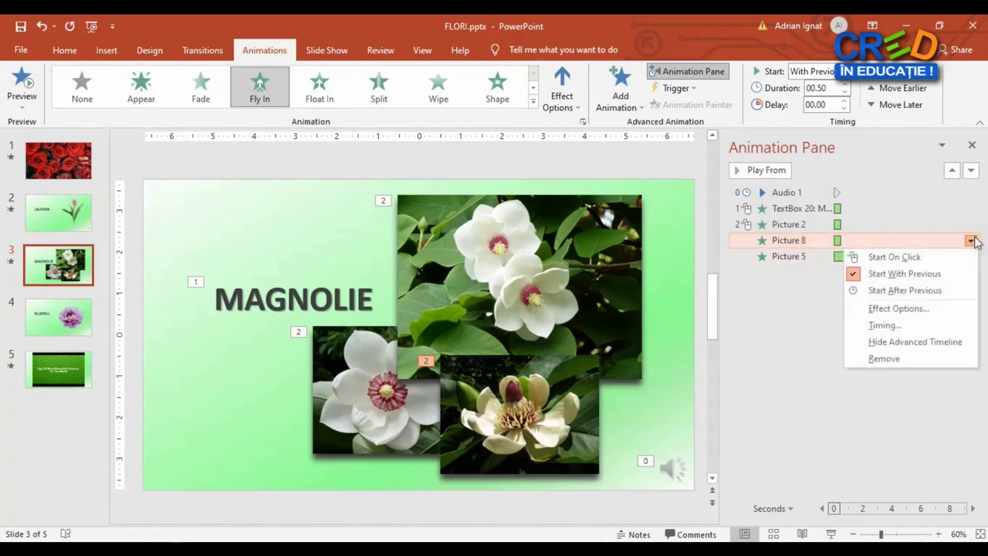
click(894, 327)
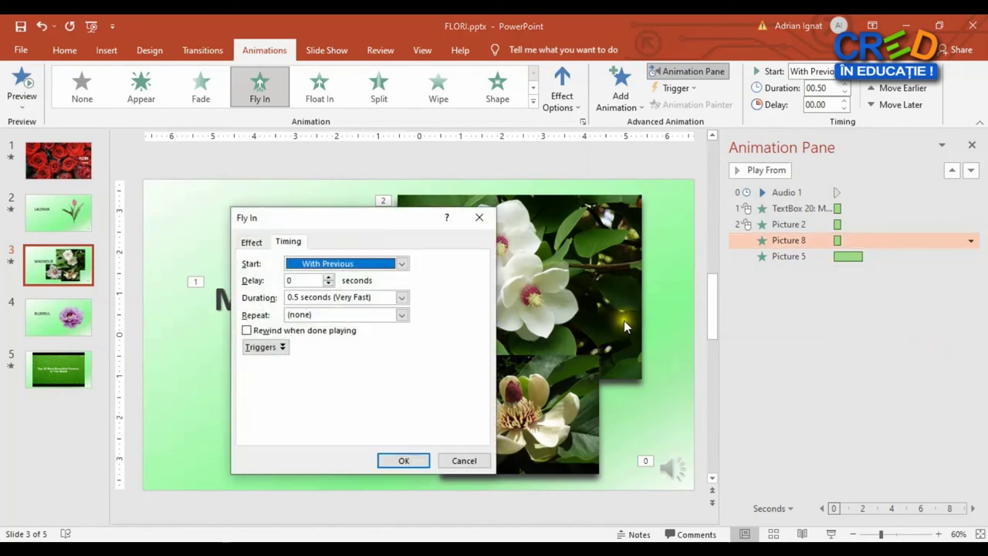
click(332, 296)
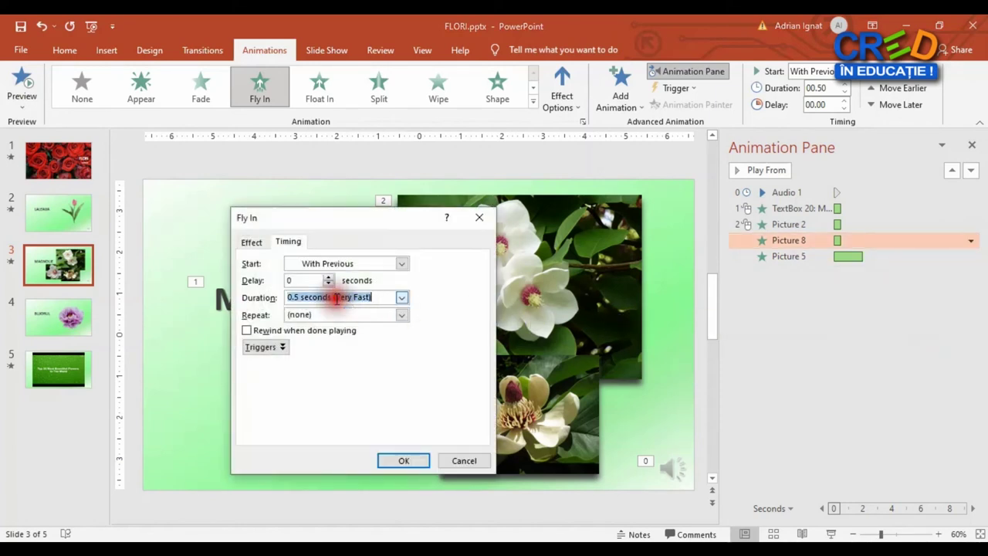
click(402, 298)
click(334, 339)
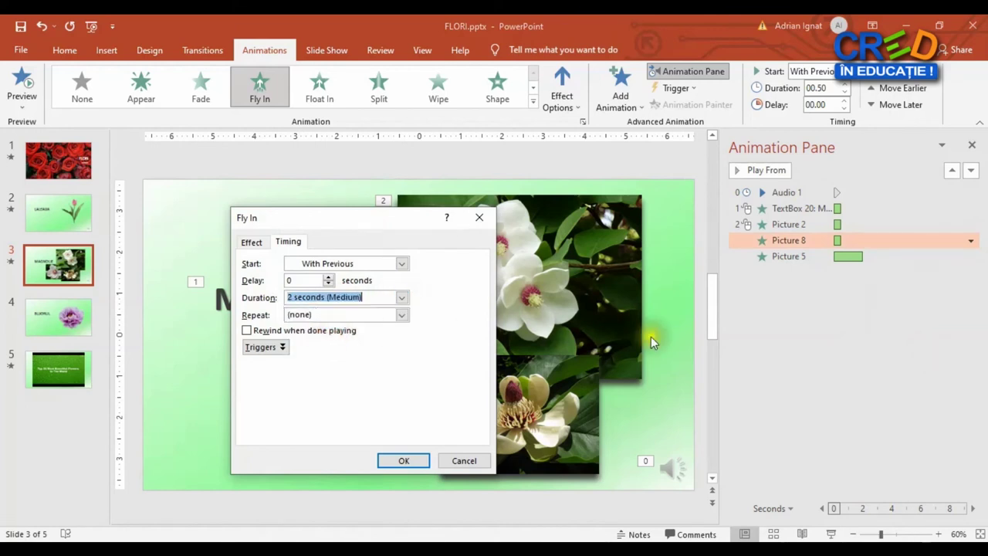
click(404, 460)
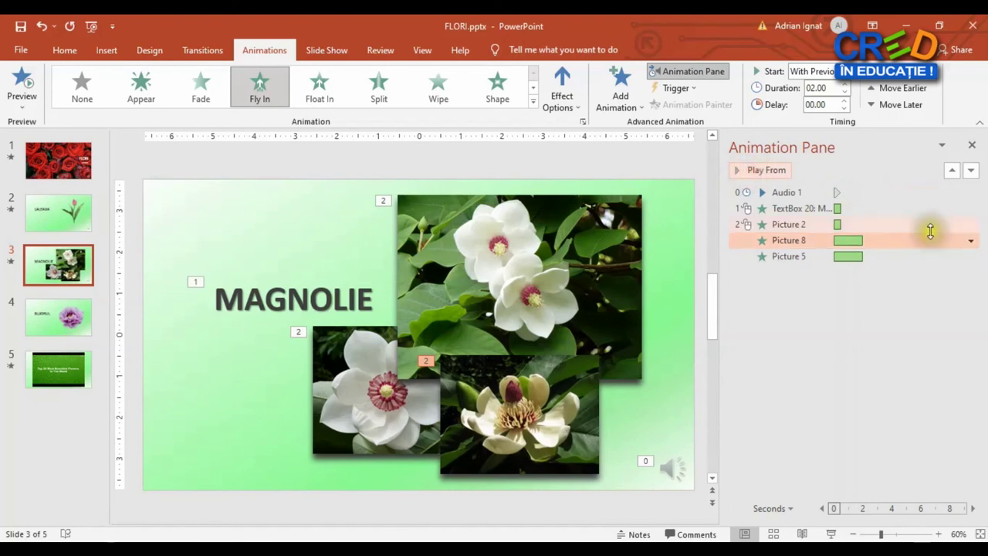
- Set Picture 2's Fly In duration to 2 seconds, then preview the MAGNOLIE slide
click(956, 224)
click(971, 224)
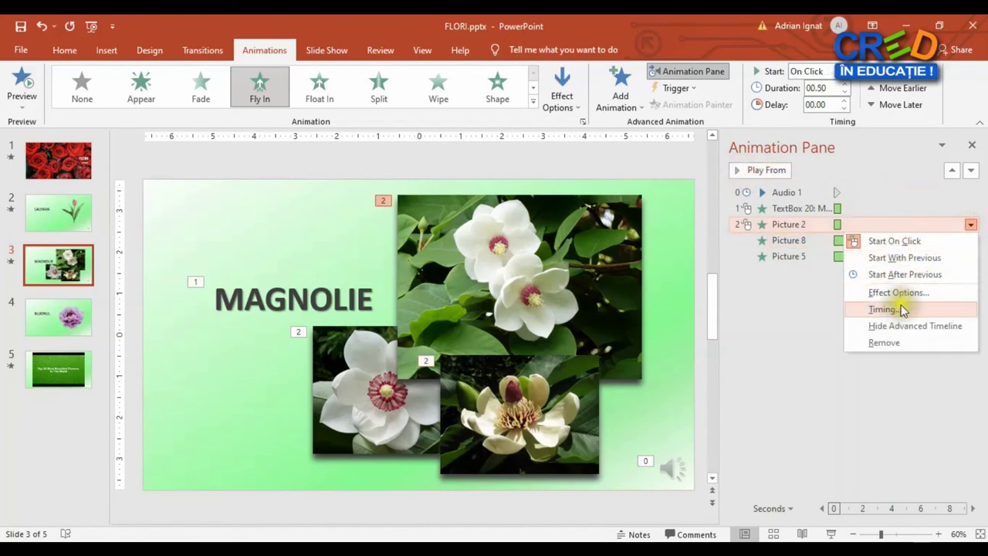
click(898, 307)
click(363, 298)
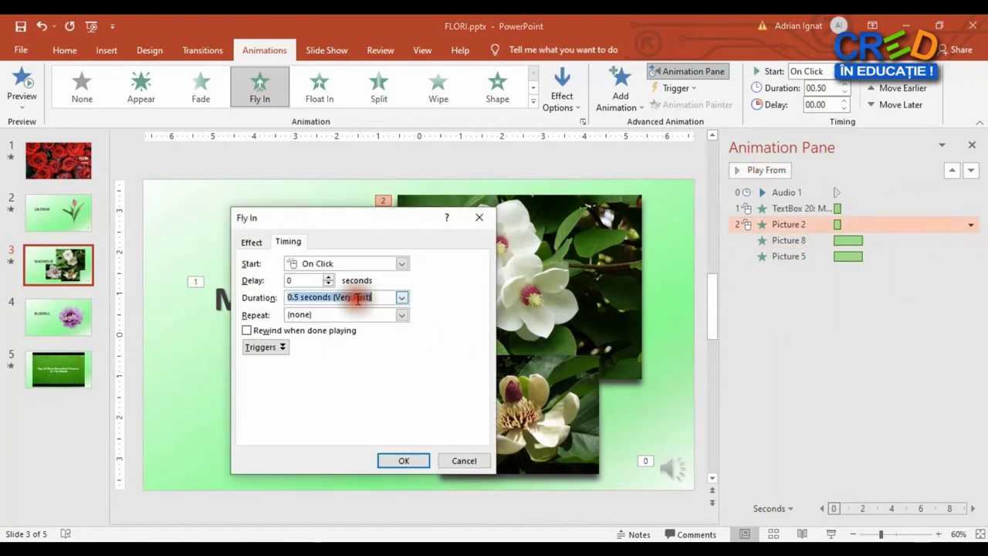
click(401, 298)
click(324, 344)
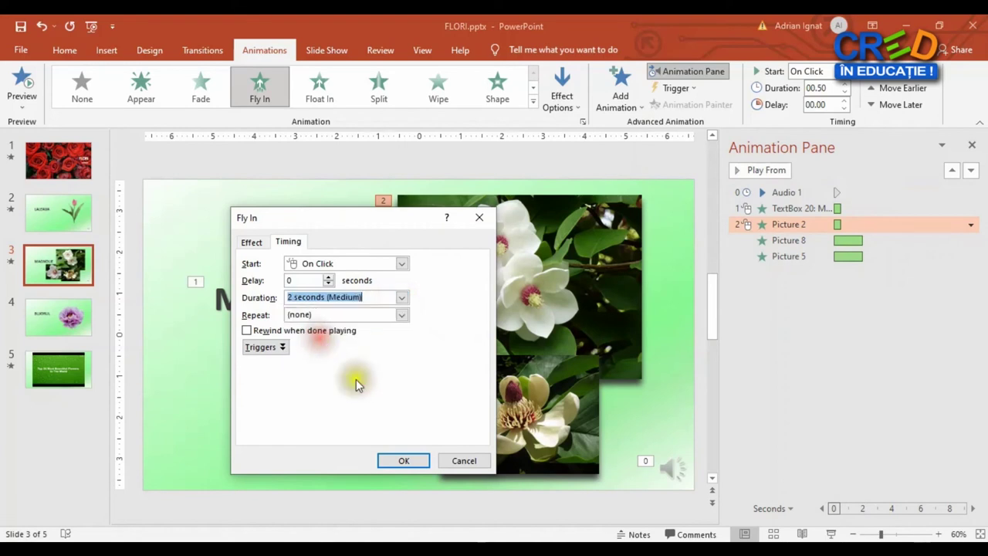
click(402, 459)
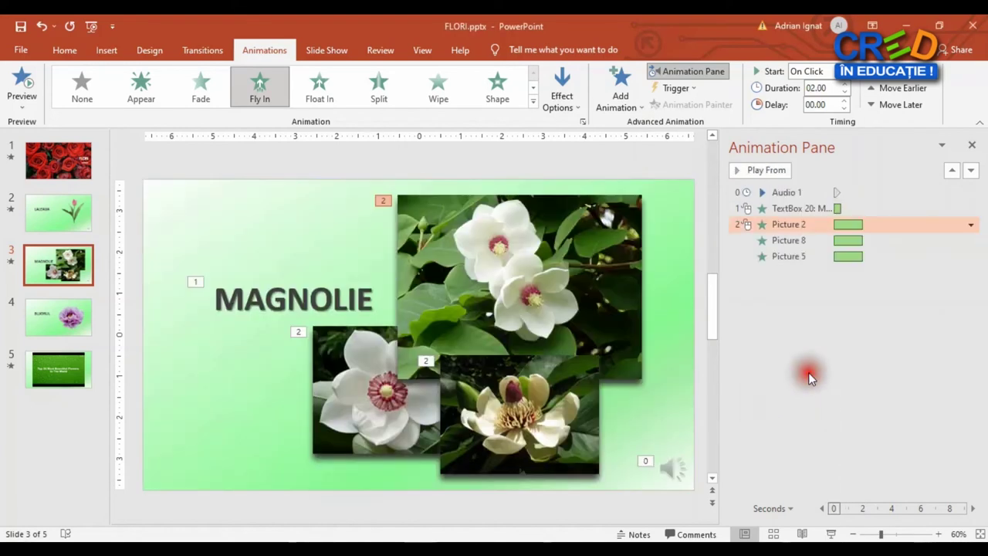
click(26, 83)
- On the BUJORUL slide, make the title Fly In from the left
click(52, 322)
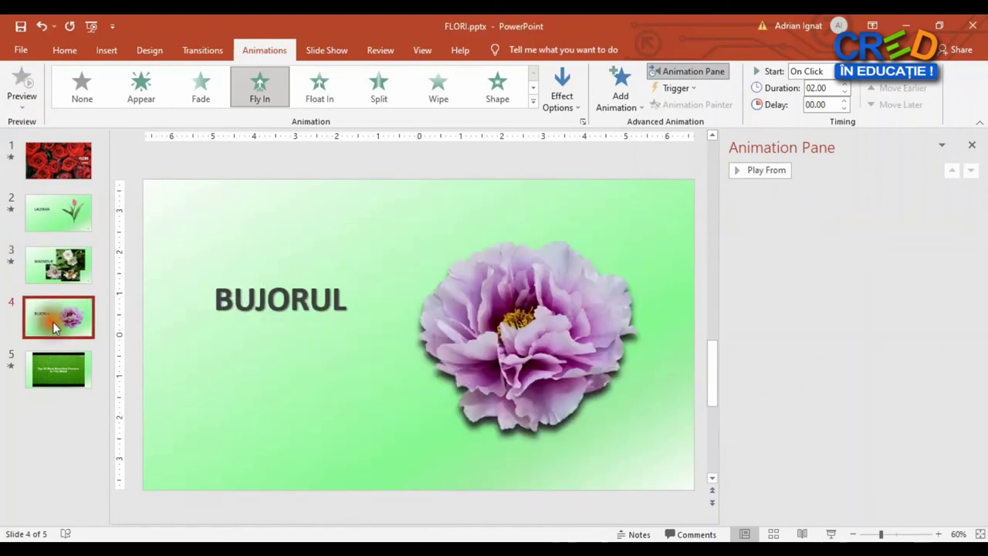
click(295, 300)
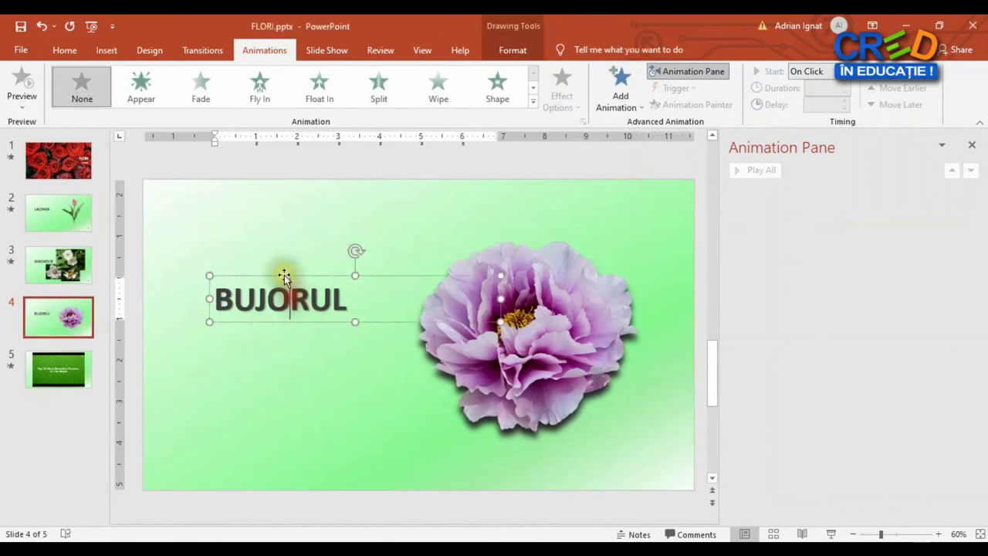
click(263, 91)
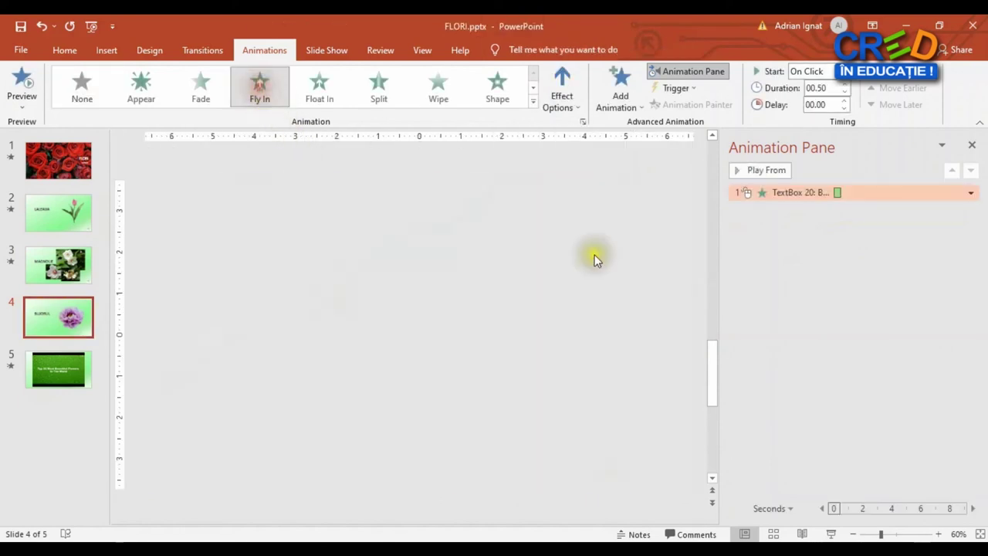
click(568, 98)
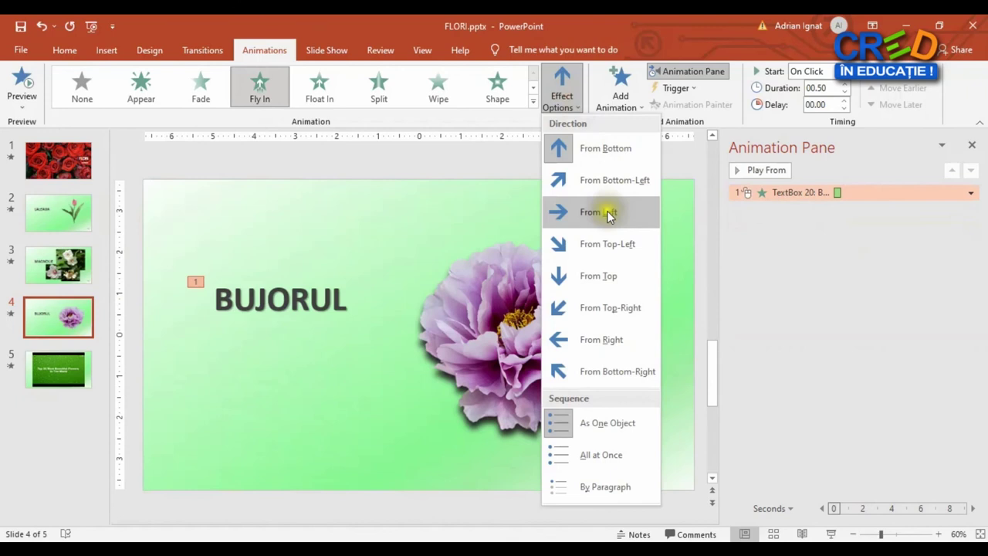
click(606, 211)
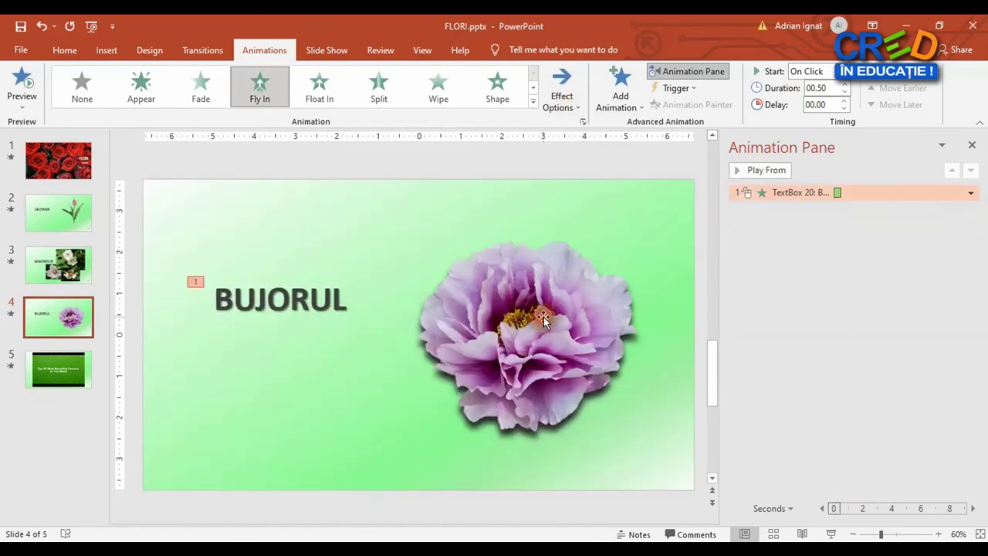
- Give the peony picture the Shape entrance animation
click(538, 317)
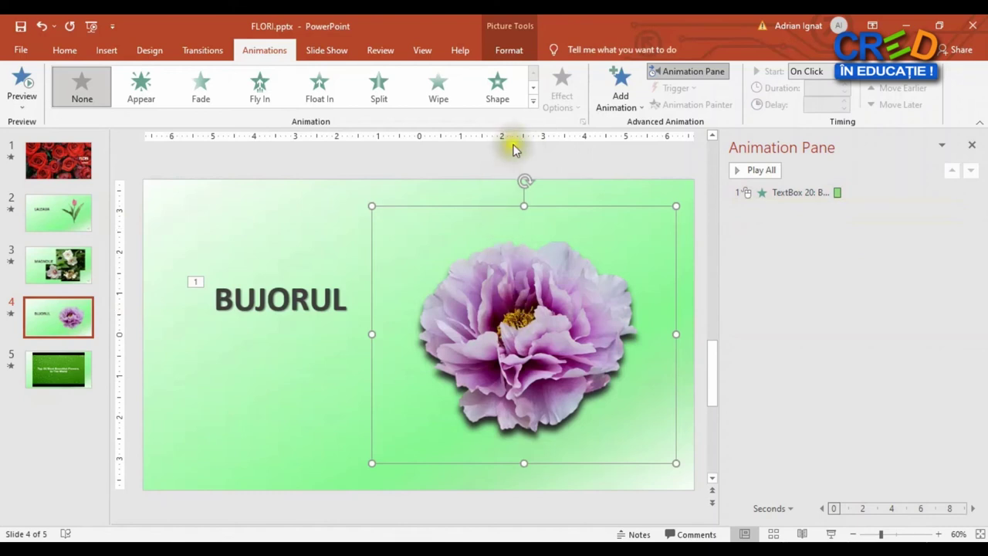
click(505, 91)
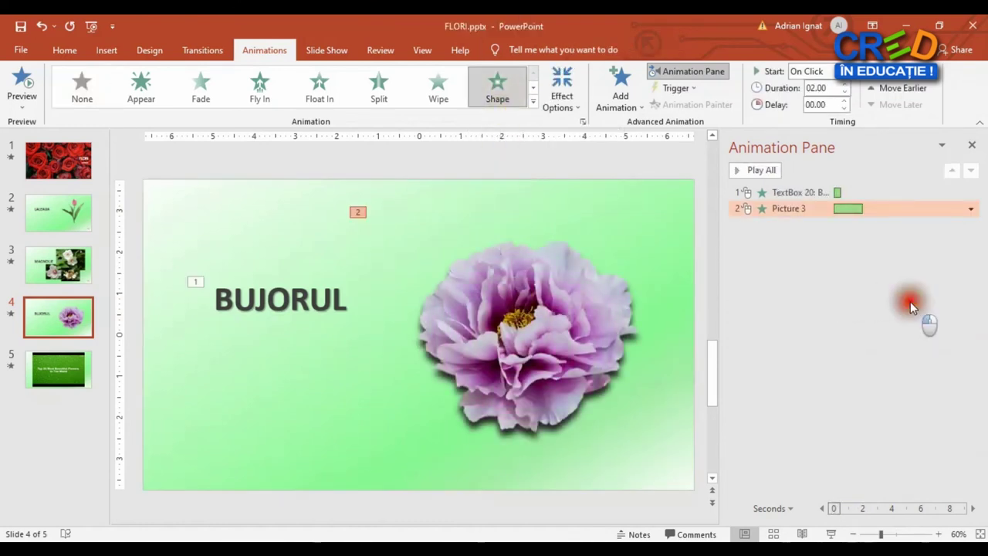
click(911, 301)
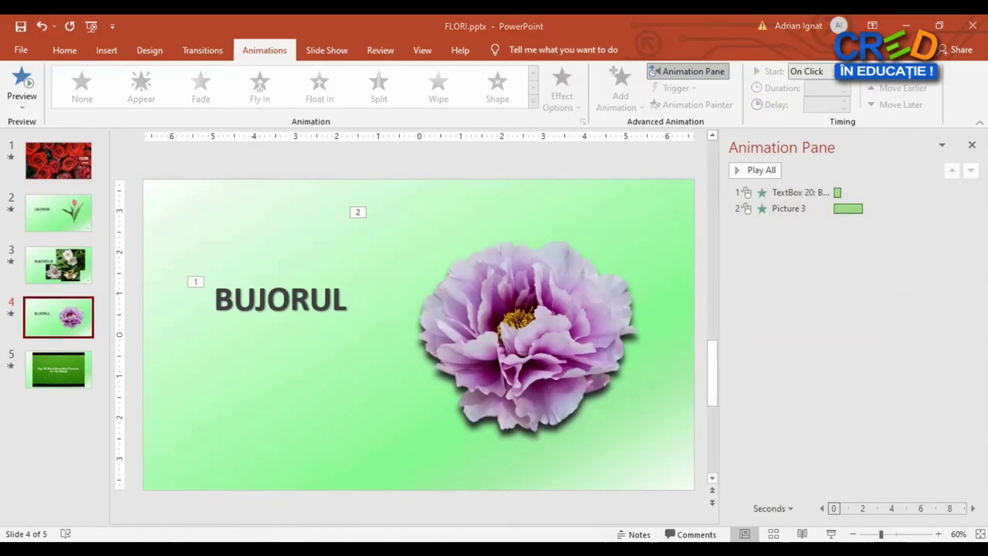
key(F5)
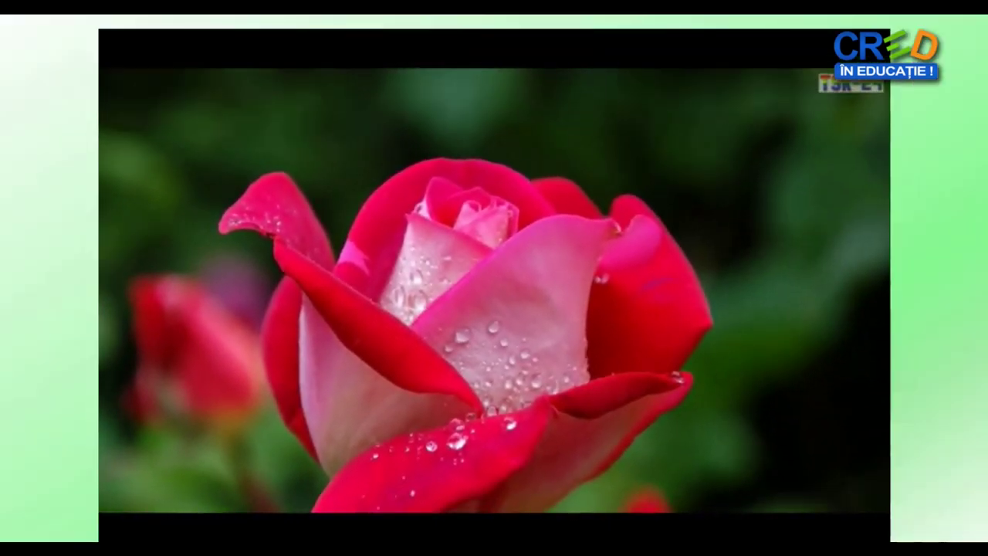
- Let the FLORI slide show play through, then exit back to editing
key(Escape)
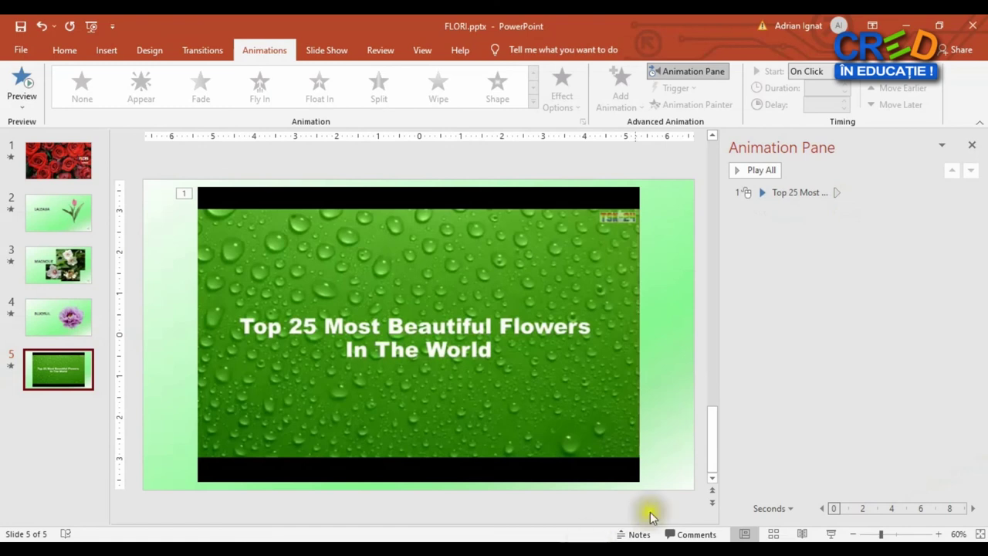